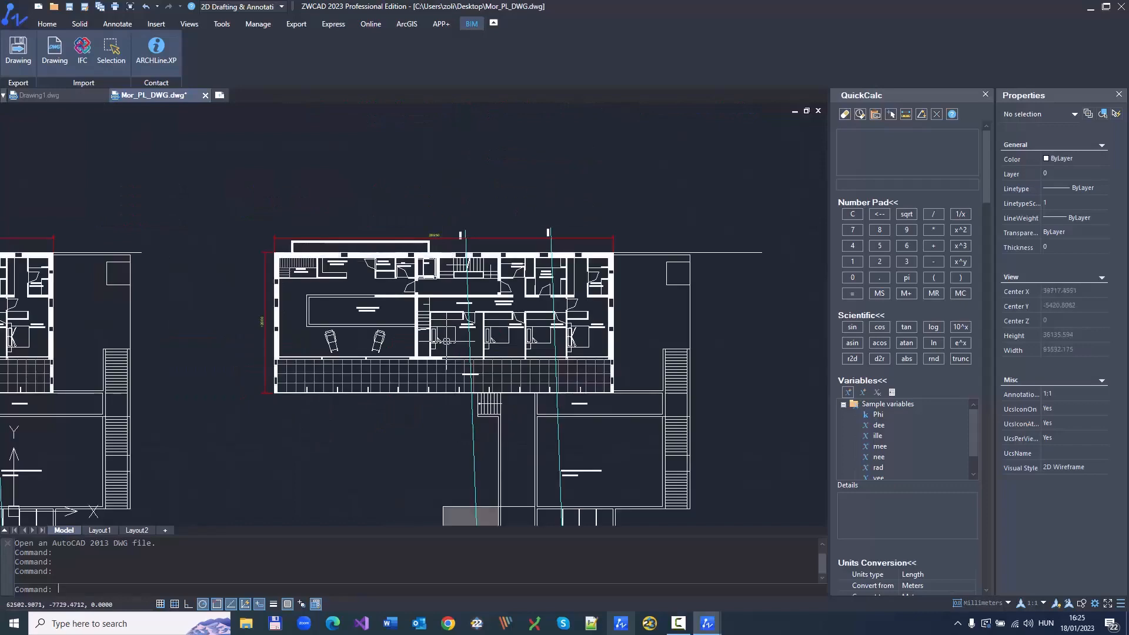
# Switch to ARCHLine.XP and create a new project
pyautogui.moveTo(445, 340); pyautogui.dragTo(348, 263, button='middle')
pyautogui.moveTo(251, 274); pyautogui.dragTo(704, 276, button='middle')
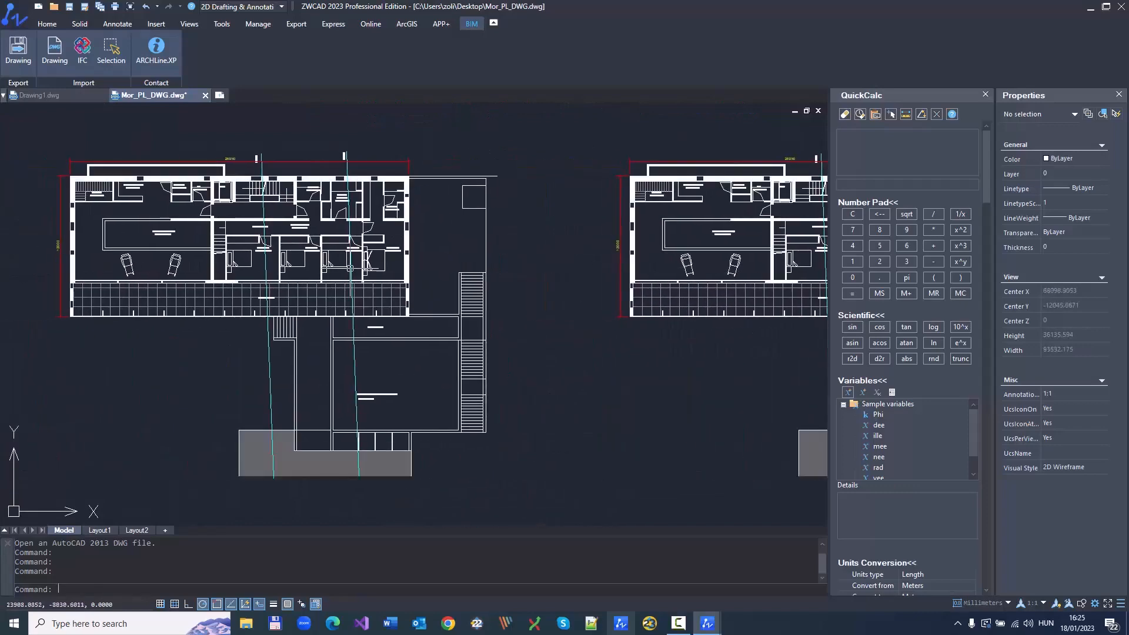
pyautogui.scroll(-5, 566, 287)
pyautogui.moveTo(553, 241)
pyautogui.mouseDown(button='middle')
pyautogui.moveTo(462, 298)
pyautogui.moveTo(391, 365)
pyautogui.mouseUp(button='middle')
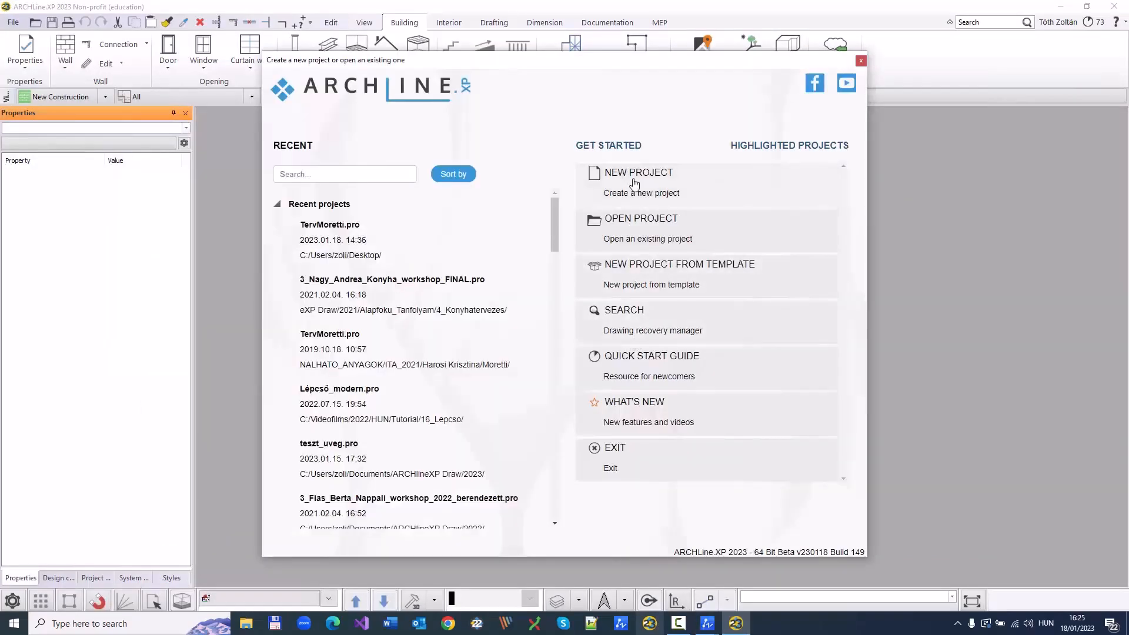
pyautogui.click(635, 184)
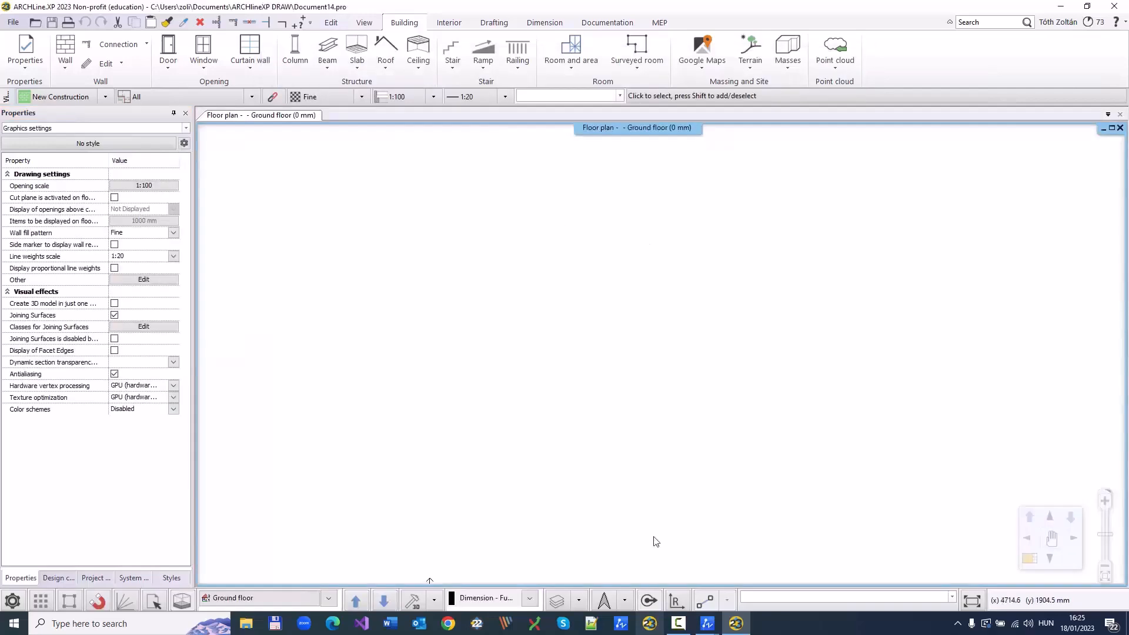
# Switch back to Mor_PL_DWG.dwg in ZWCAD and export the drawing to ARCHLine.XP
pyautogui.moveTo(708, 623)
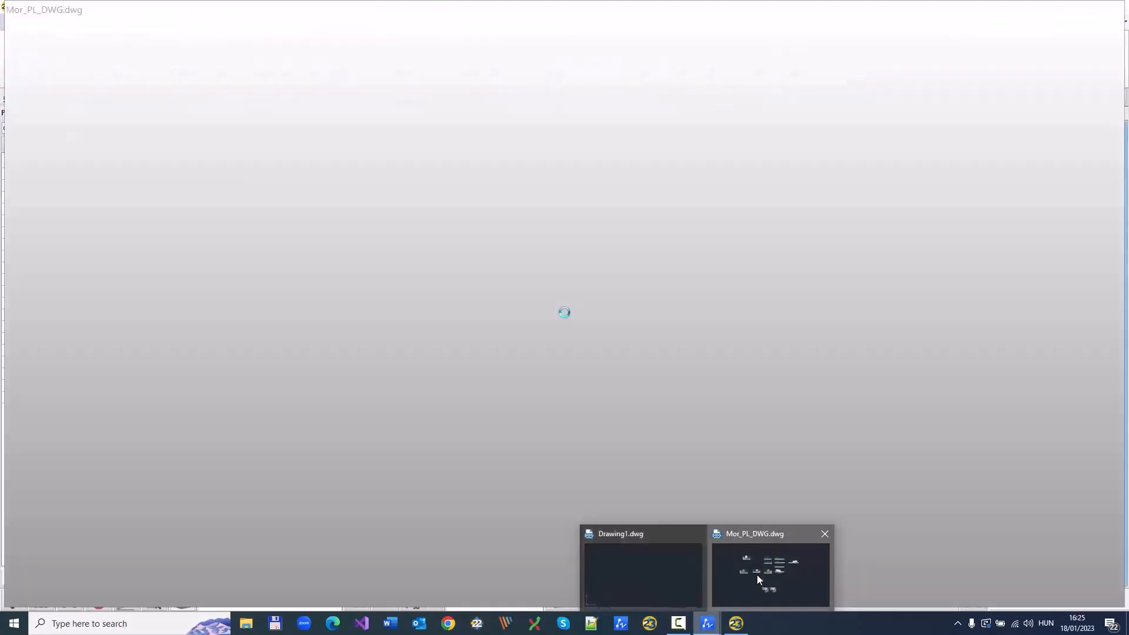
pyautogui.click(757, 573)
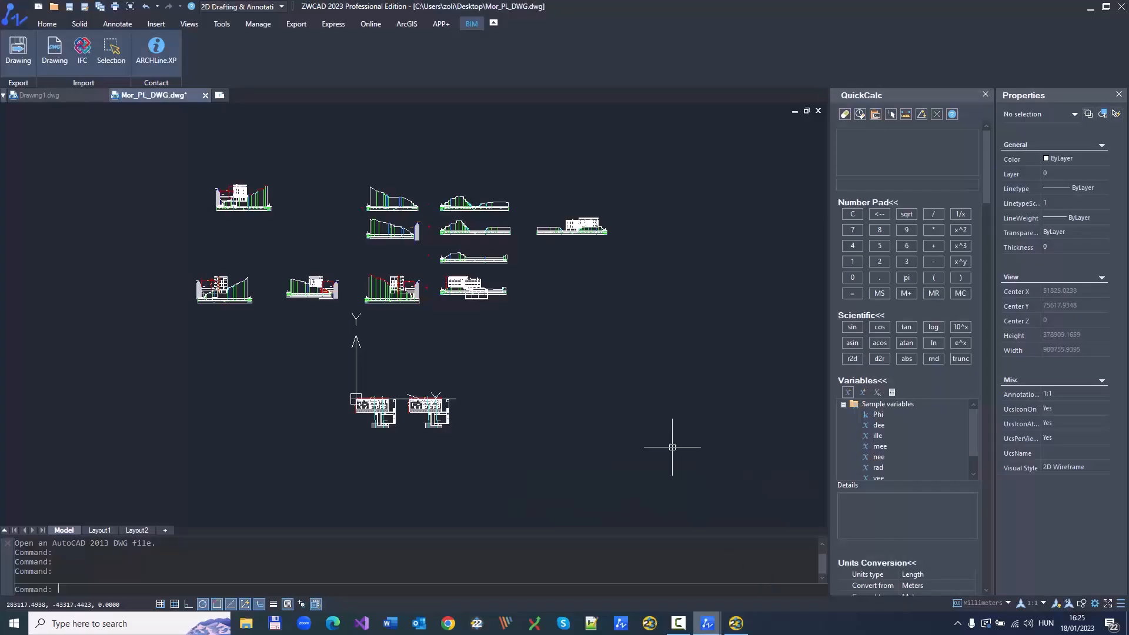
pyautogui.click(441, 26)
pyautogui.click(474, 24)
pyautogui.click(18, 49)
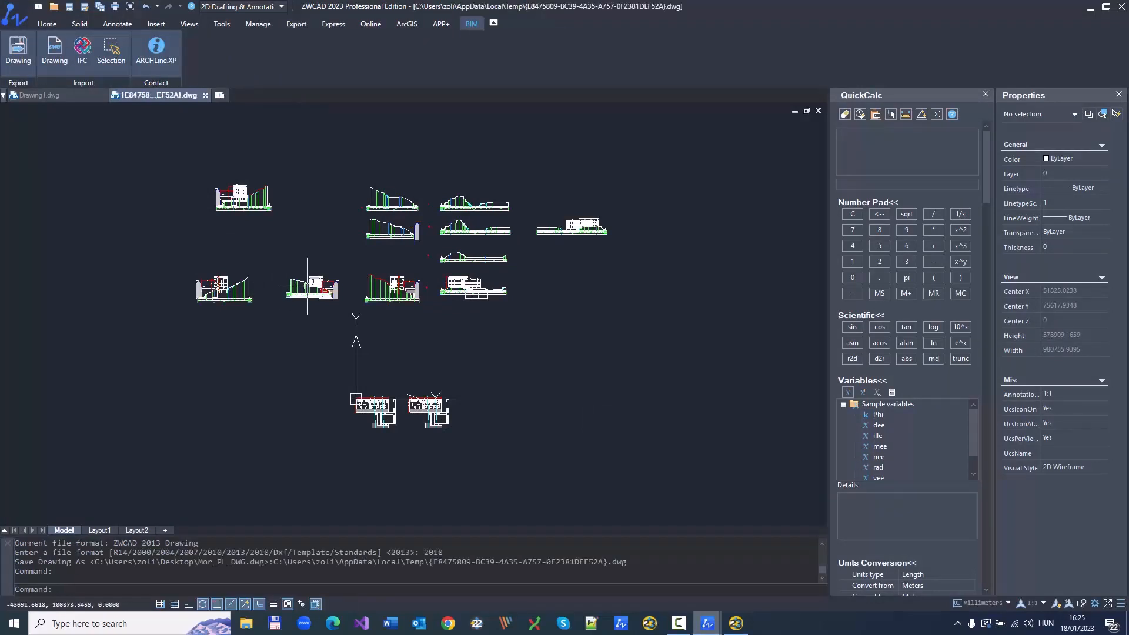
# In ARCHLine.XP, import the exported DWG from model space, interpreting its unit as mm
pyautogui.click(735, 625)
pyautogui.scroll(5, 668, 348)
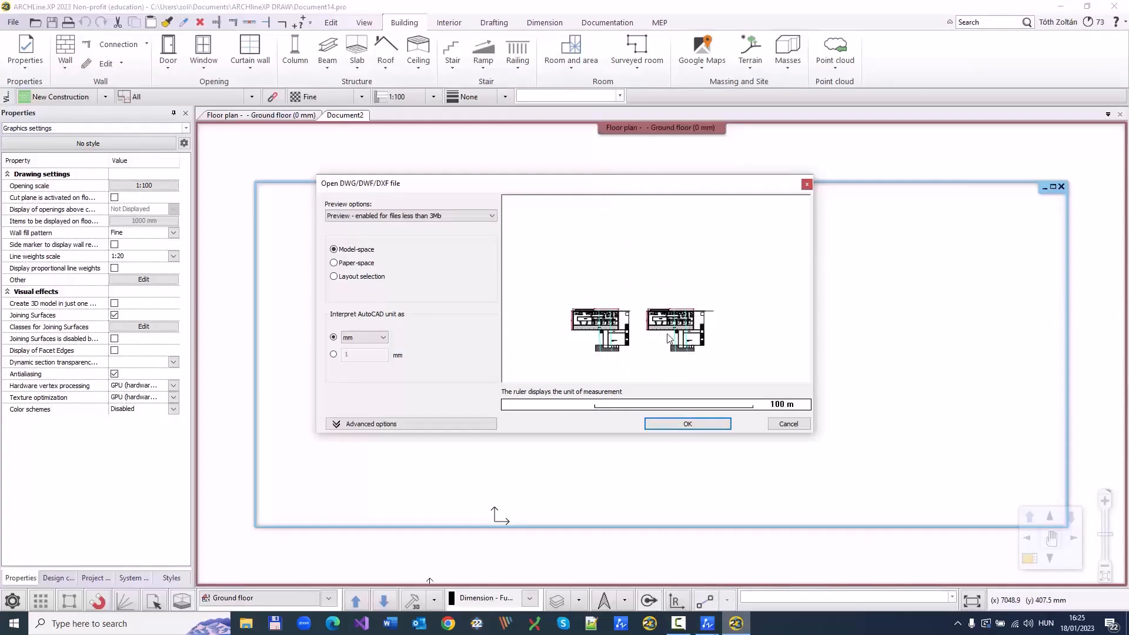
pyautogui.moveTo(672, 319); pyautogui.dragTo(734, 344, button='middle')
pyautogui.scroll(1, 731, 340)
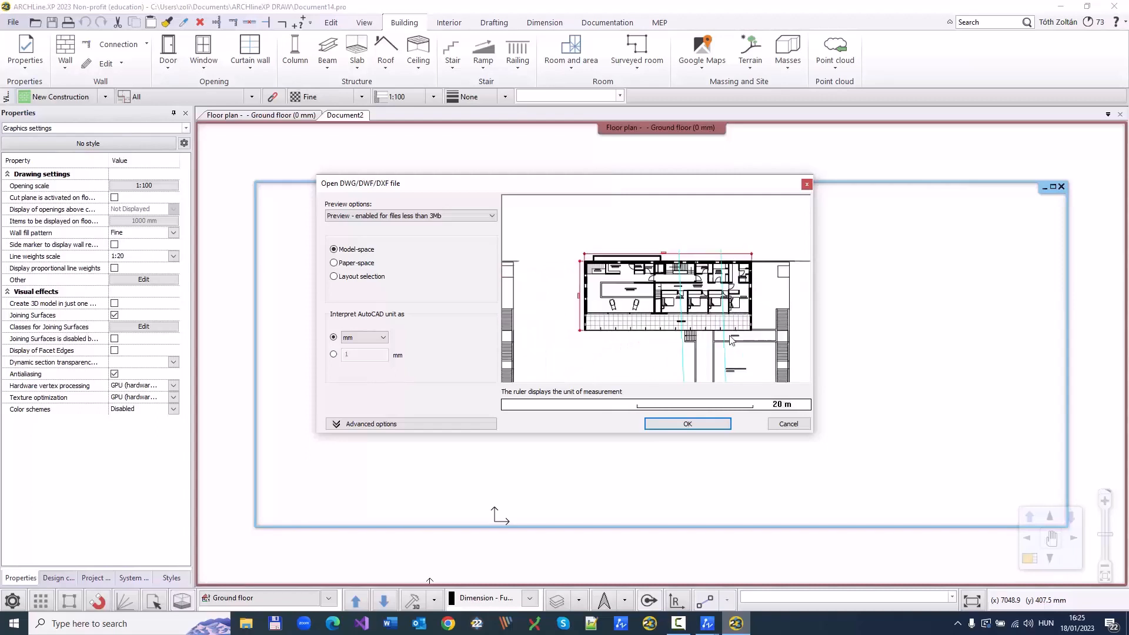
pyautogui.click(379, 337)
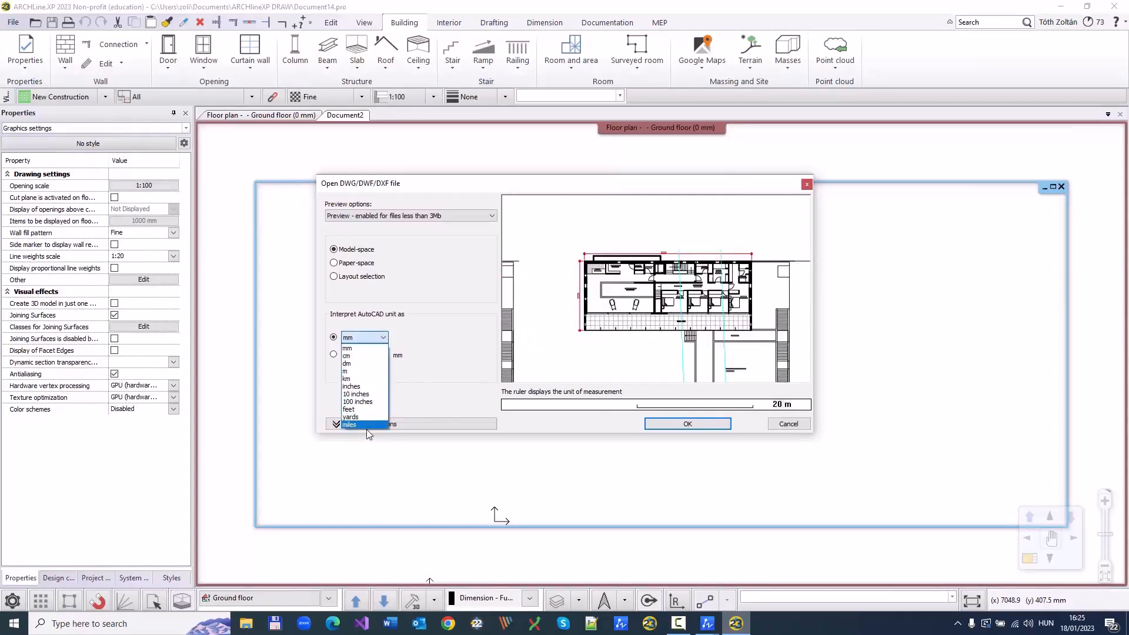
pyautogui.click(356, 348)
pyautogui.click(689, 425)
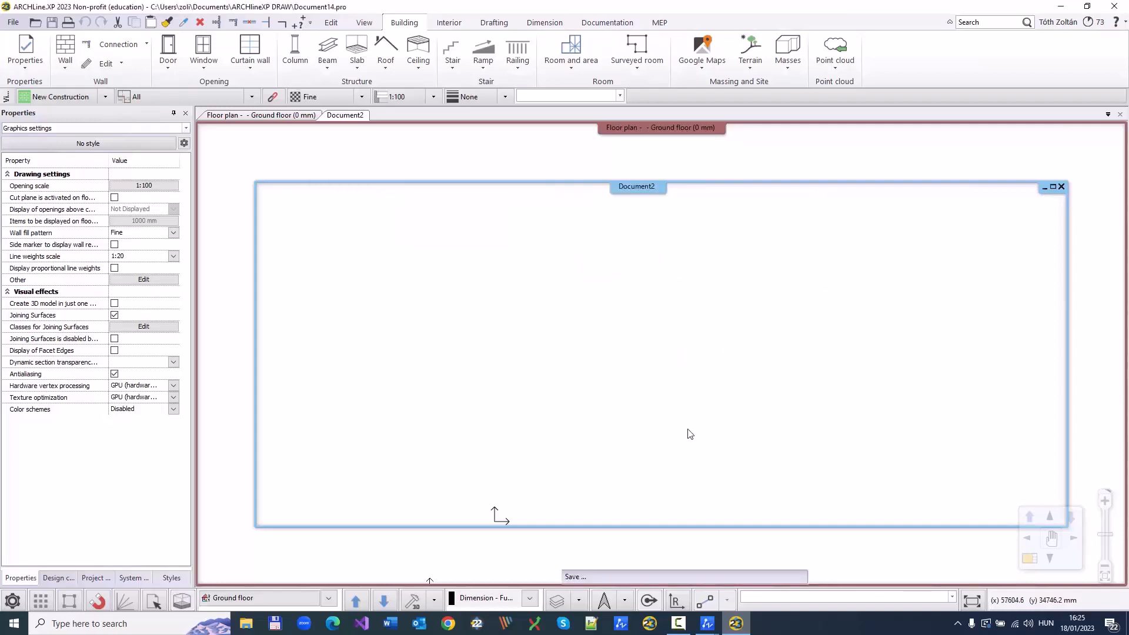
# Arrange the imported drawing and the ground floor plan windows side by side and fit the drawing in its window
pyautogui.moveTo(733, 461); pyautogui.dragTo(713, 299, button='middle')
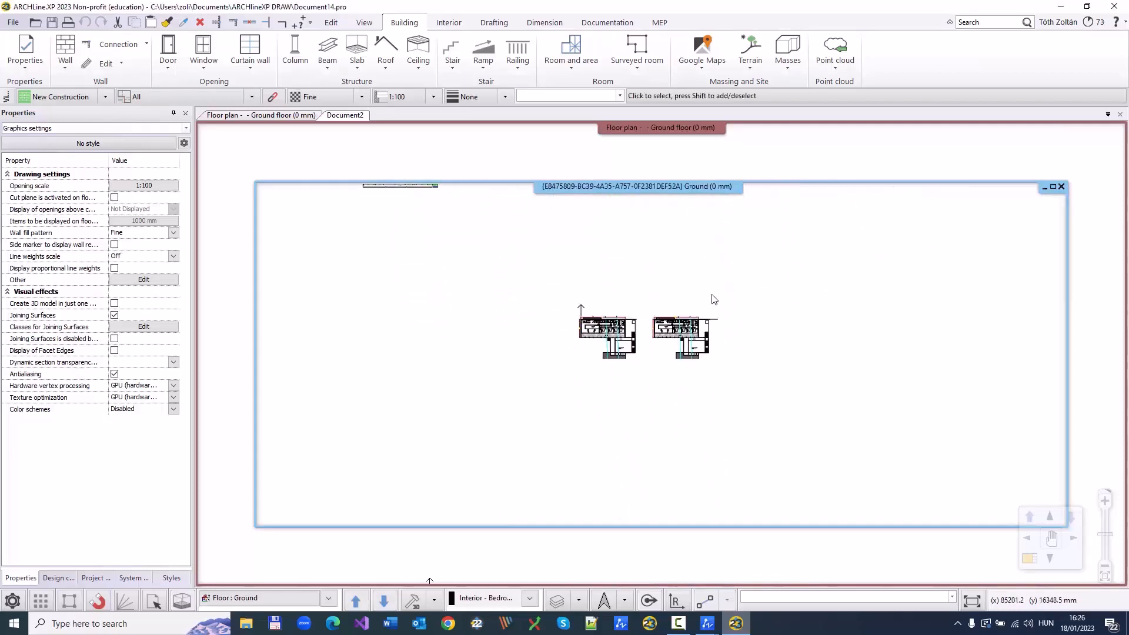
pyautogui.scroll(3, 700, 327)
pyautogui.click(1029, 558)
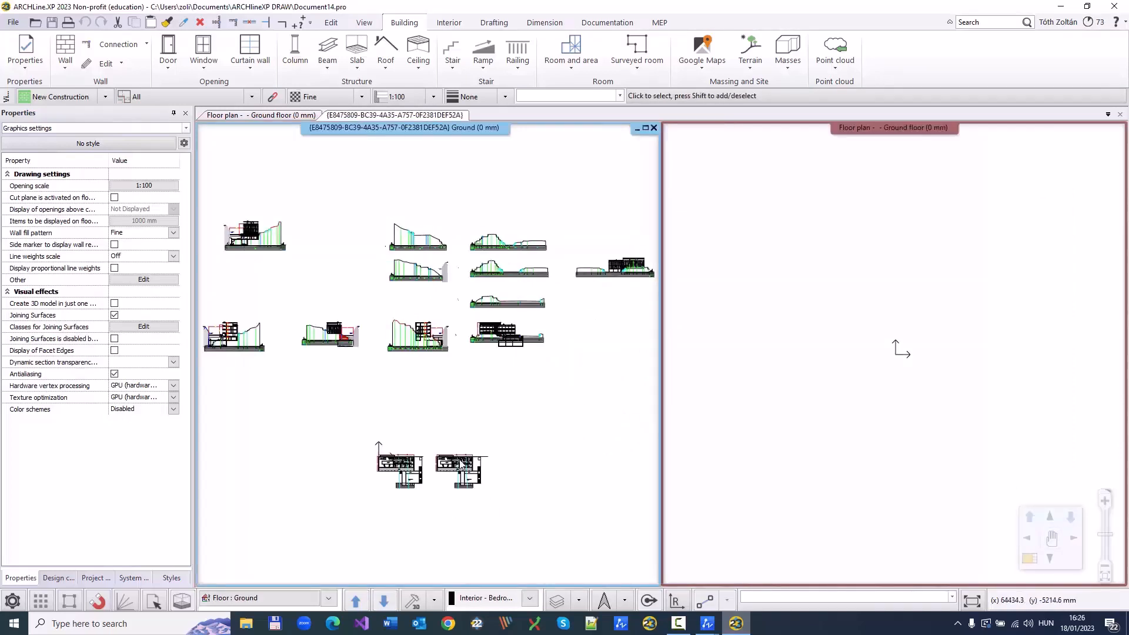
pyautogui.scroll(10, 468, 464)
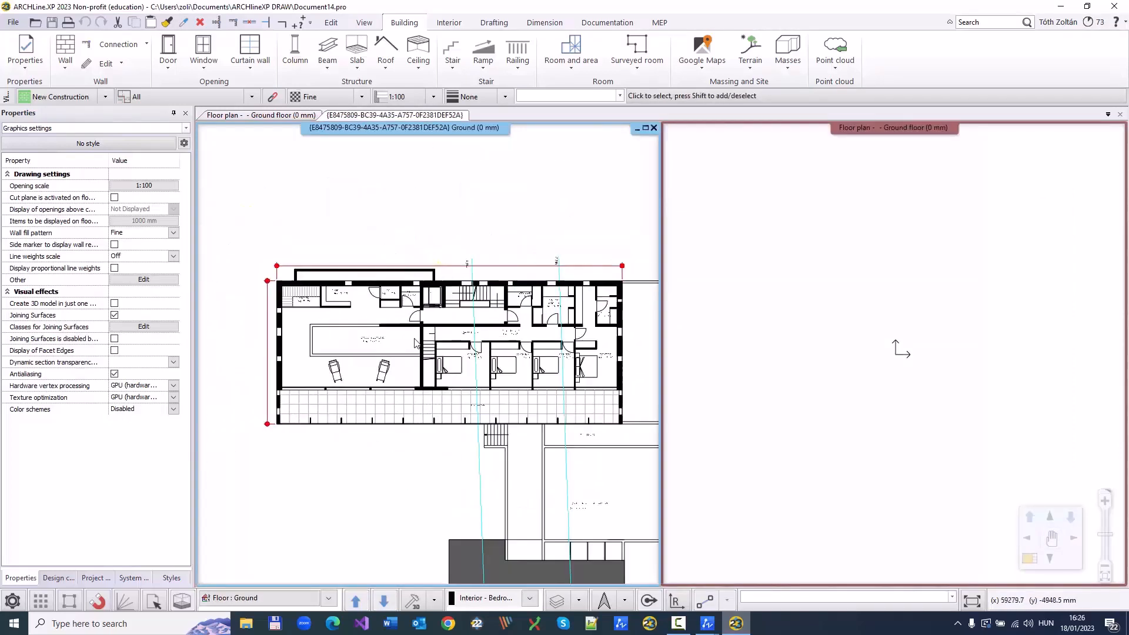
pyautogui.moveTo(501, 397); pyautogui.dragTo(451, 337, button='middle')
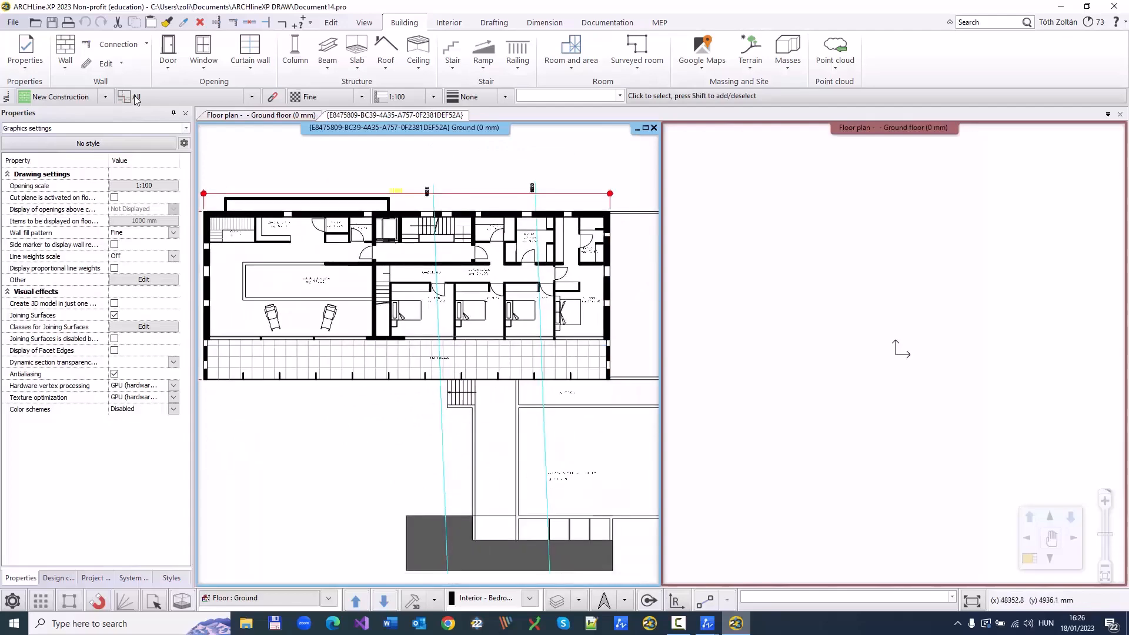
# Review the wall properties and accept the 1 layered 38 wide wall settings
pyautogui.click(65, 66)
pyautogui.click(94, 48)
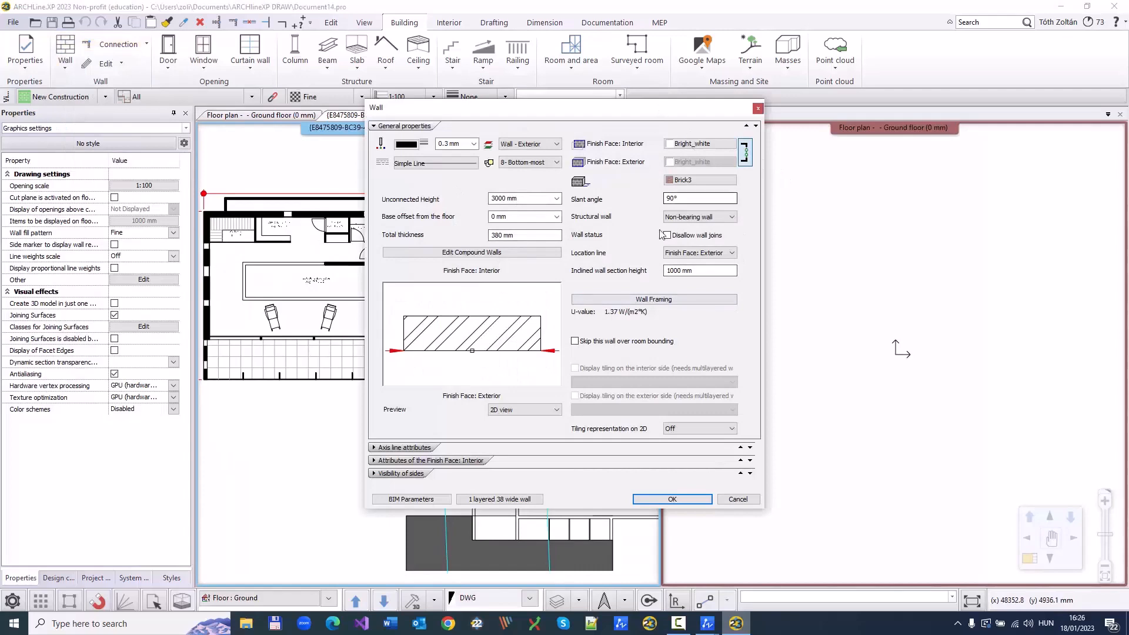
pyautogui.click(661, 499)
# Create the exterior wall beside the Zona Piscina from its DWG lines, starting at the terrace corner, and show it in 3D
pyautogui.scroll(4, 304, 304)
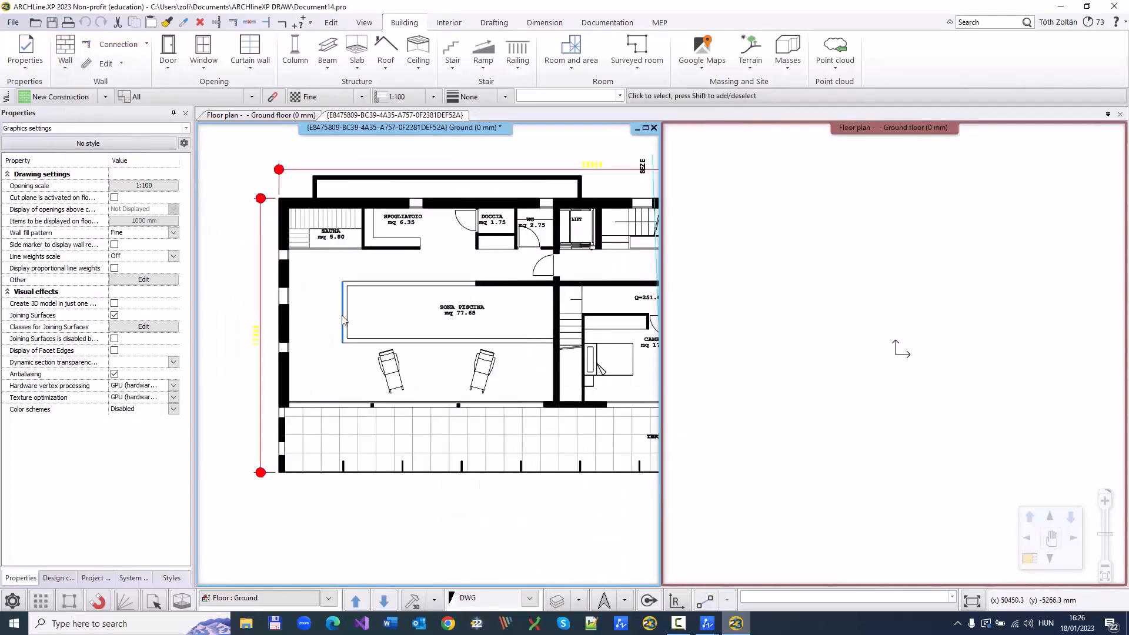
pyautogui.scroll(1, 344, 320)
pyautogui.scroll(1, 316, 314)
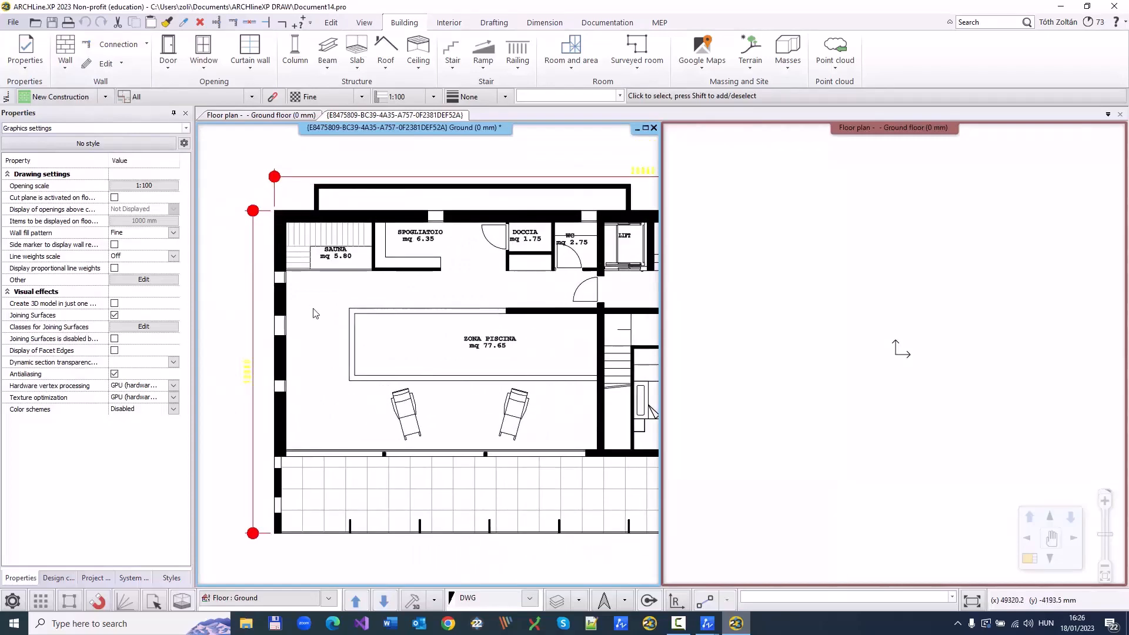
pyautogui.click(66, 62)
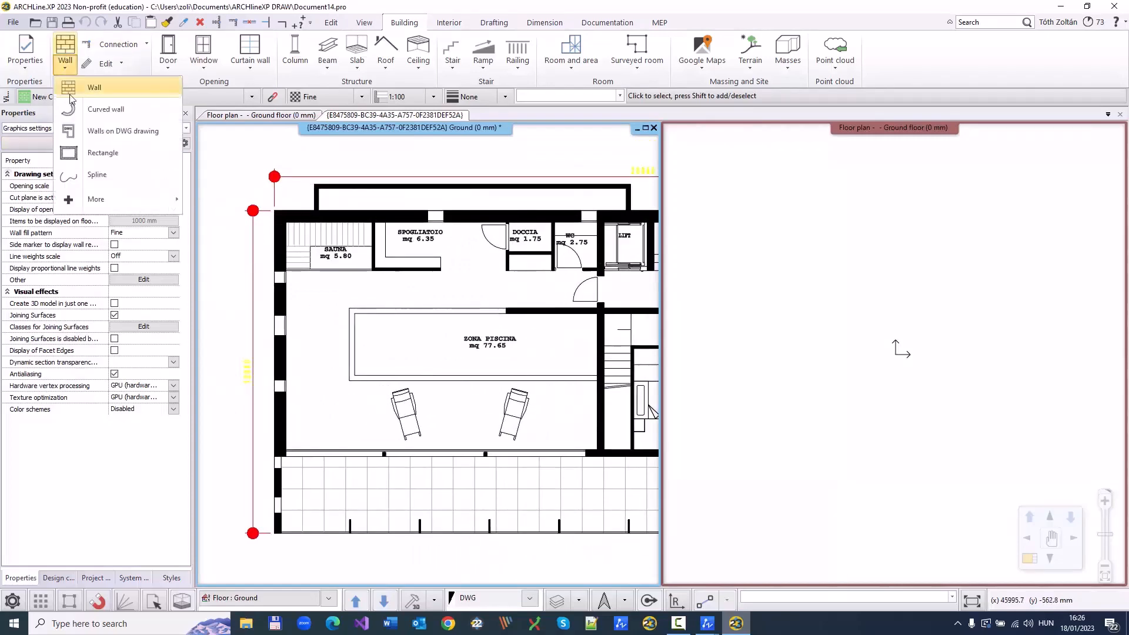
pyautogui.click(167, 132)
pyautogui.scroll(2, 376, 435)
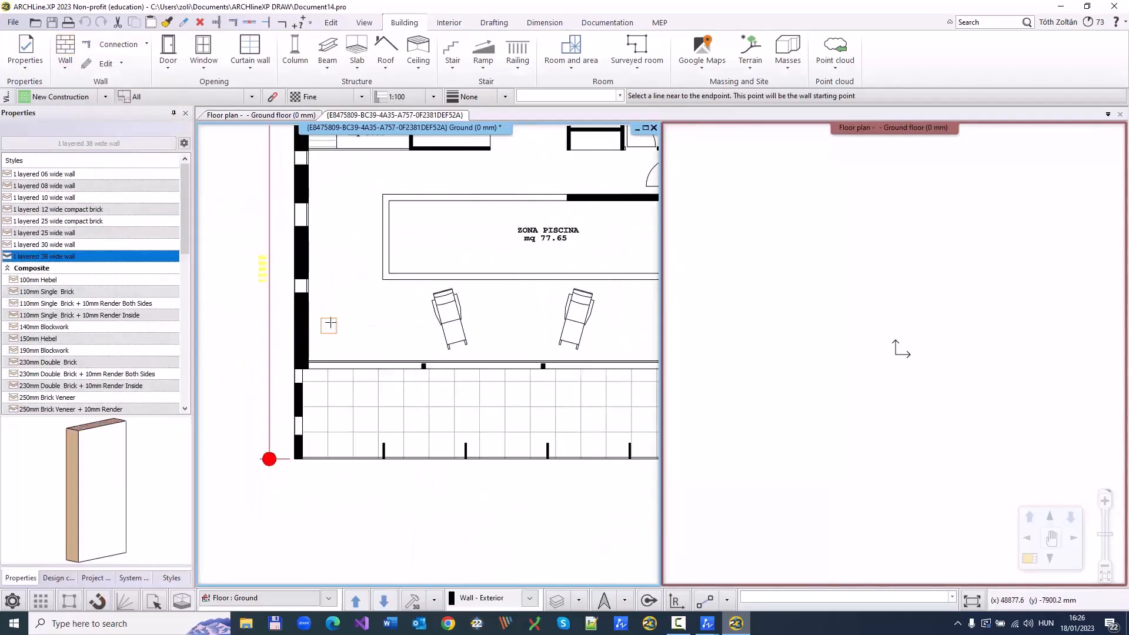
pyautogui.click(366, 425)
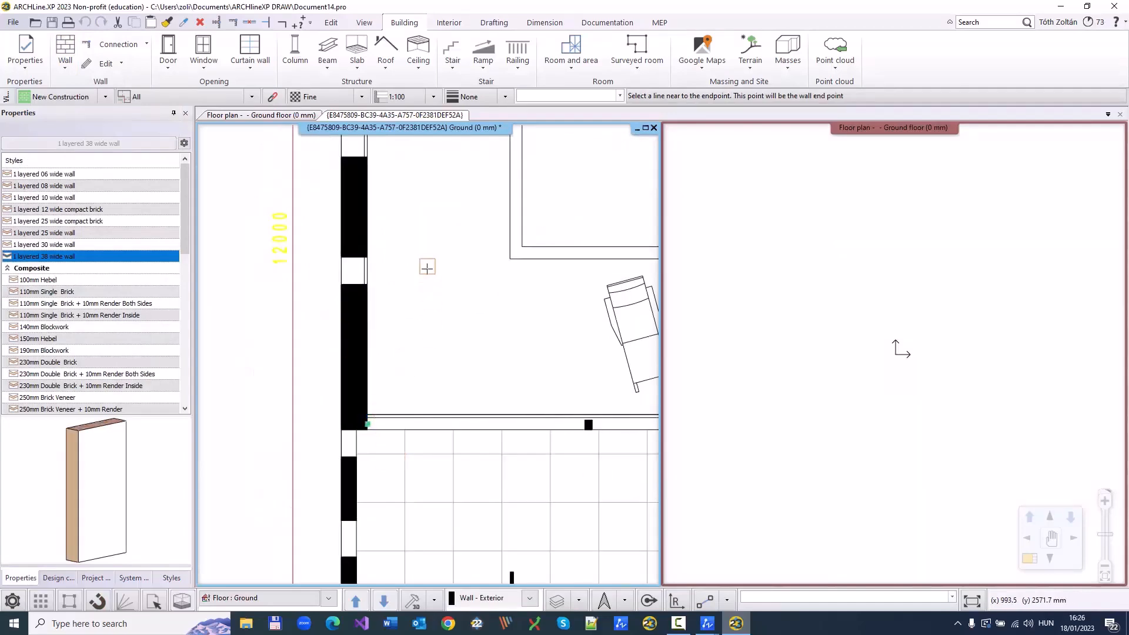
pyautogui.moveTo(437, 248); pyautogui.dragTo(454, 604, button='middle')
pyautogui.click(385, 261)
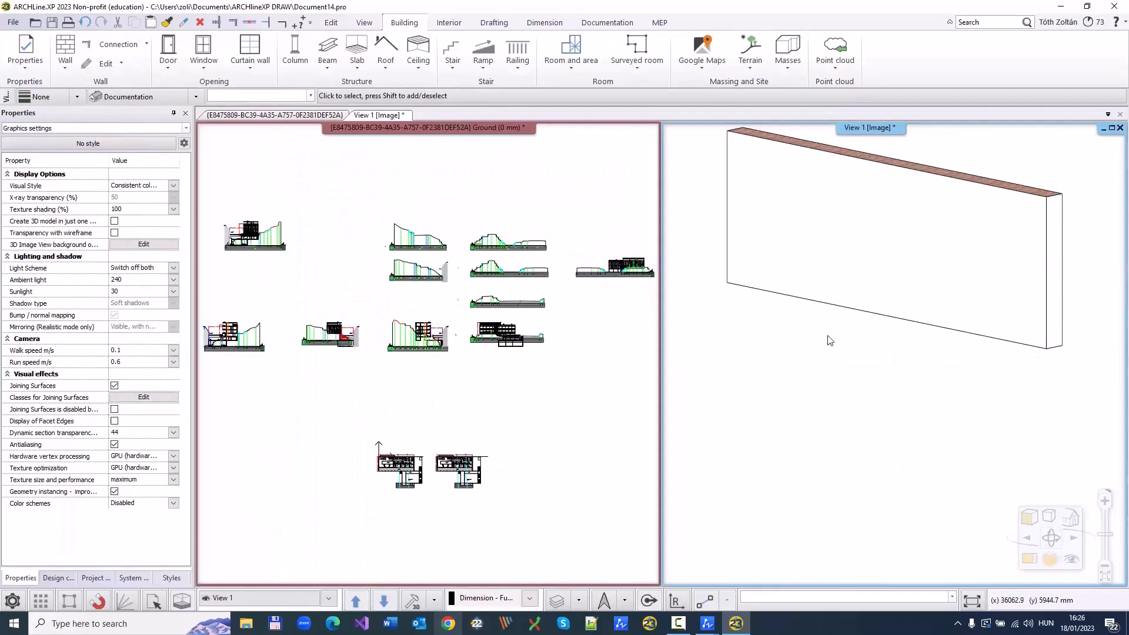
pyautogui.scroll(-4, 828, 340)
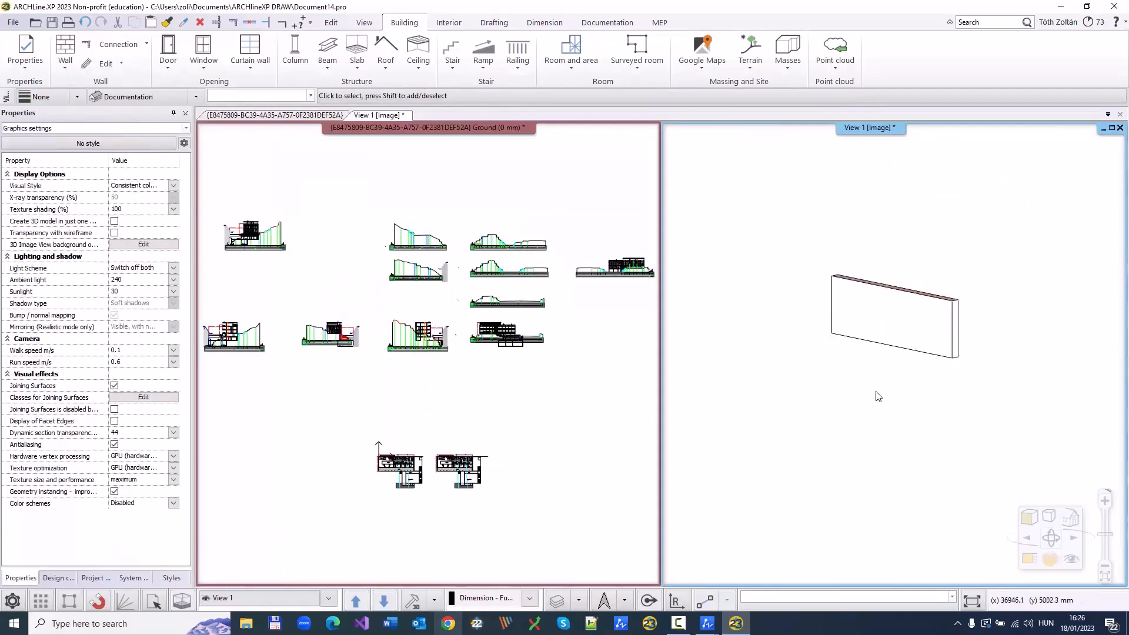
pyautogui.moveTo(913, 357); pyautogui.dragTo(778, 427, button='middle')
# Create the long exterior wall from its DWG lines, running from the Sauna corner to the corner beside the Doccia mq 5.40
pyautogui.click(283, 374)
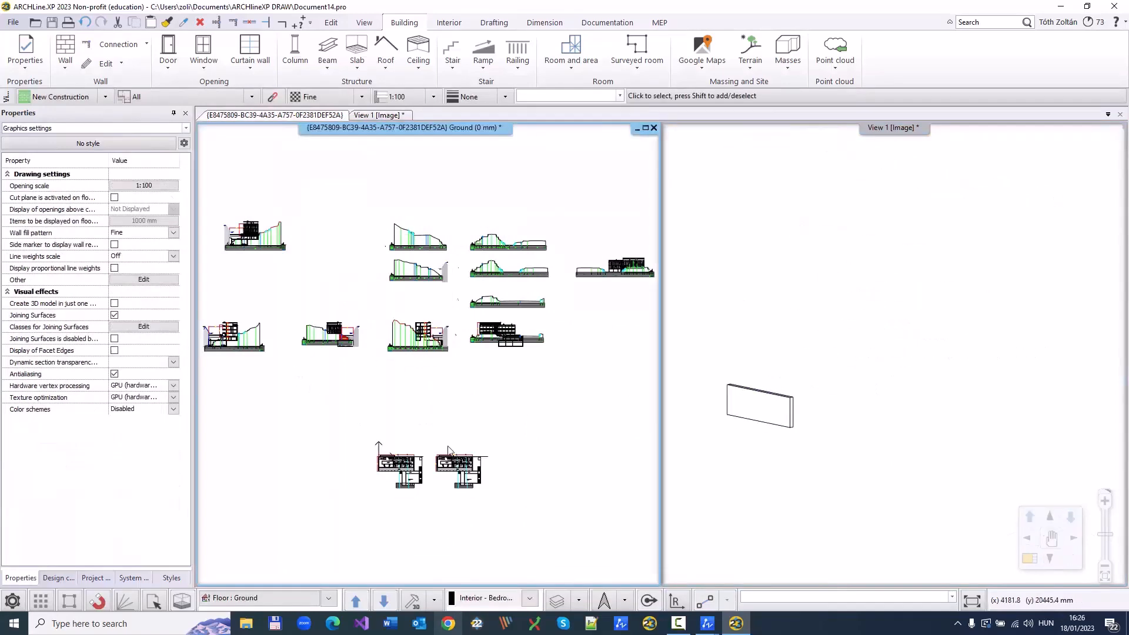
pyautogui.scroll(5, 453, 500)
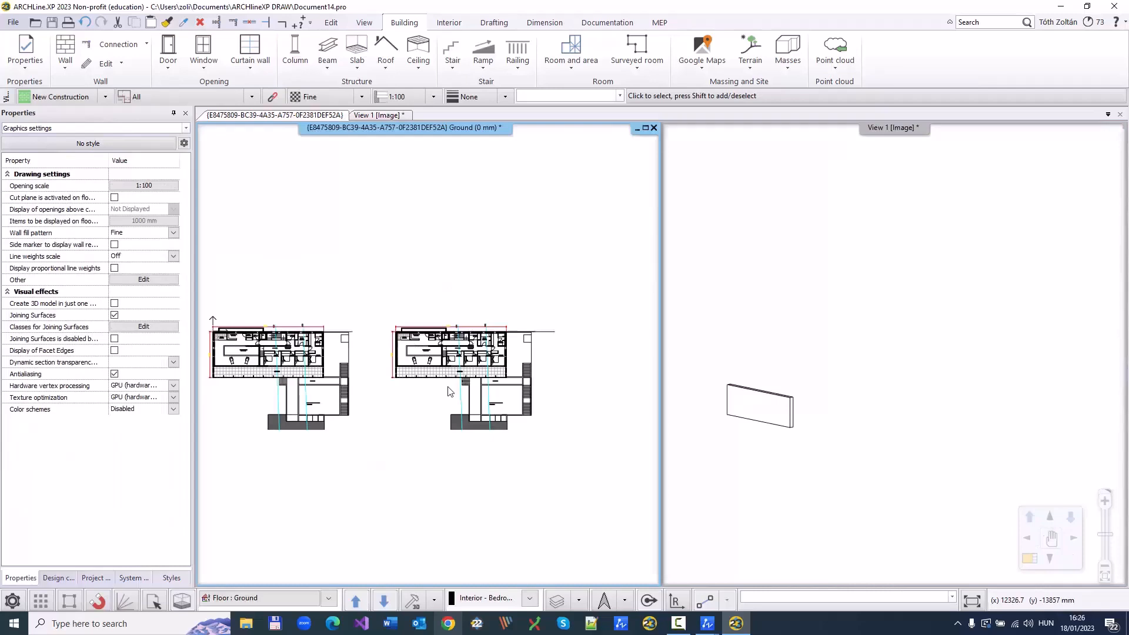
pyautogui.scroll(4, 450, 392)
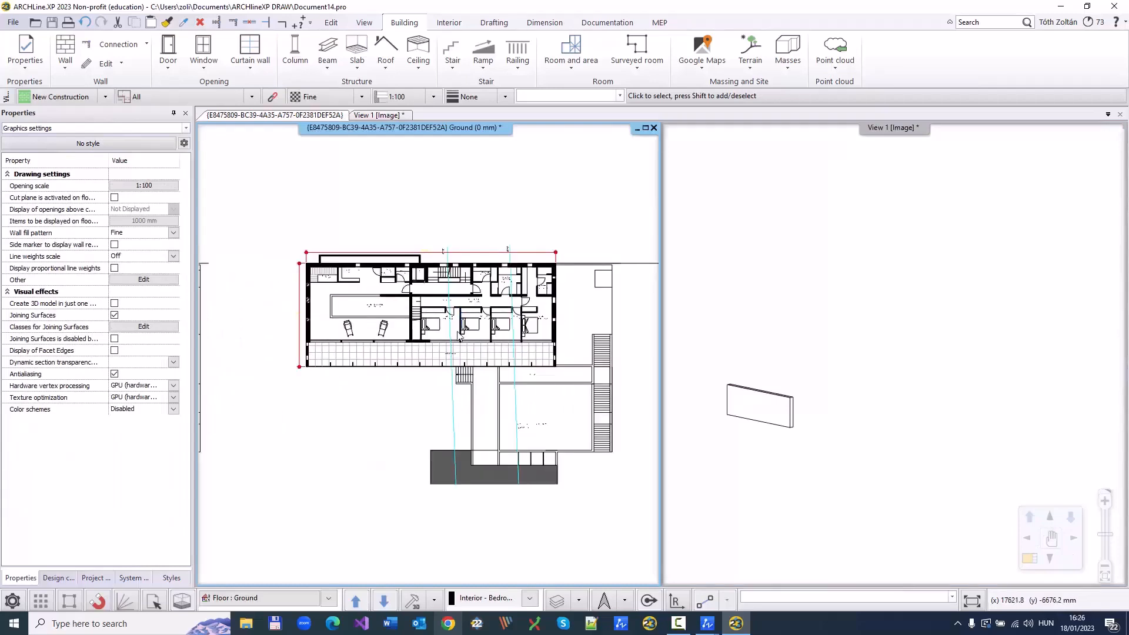
pyautogui.scroll(2, 476, 393)
pyautogui.moveTo(376, 250); pyautogui.dragTo(478, 343, button='middle')
pyautogui.scroll(2, 291, 272)
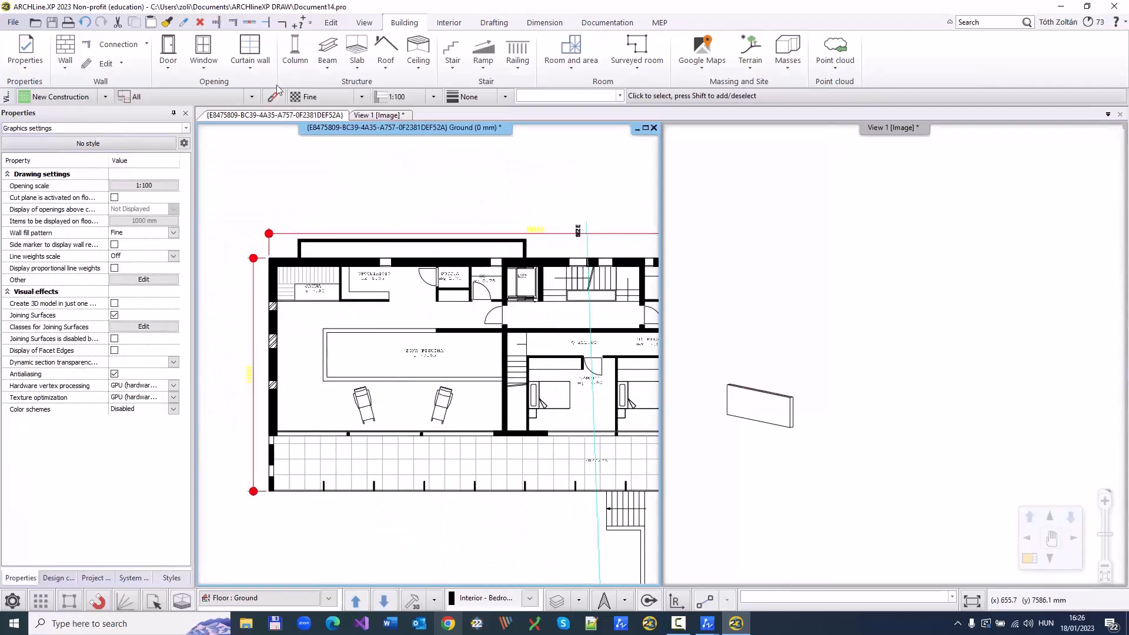
pyautogui.click(61, 59)
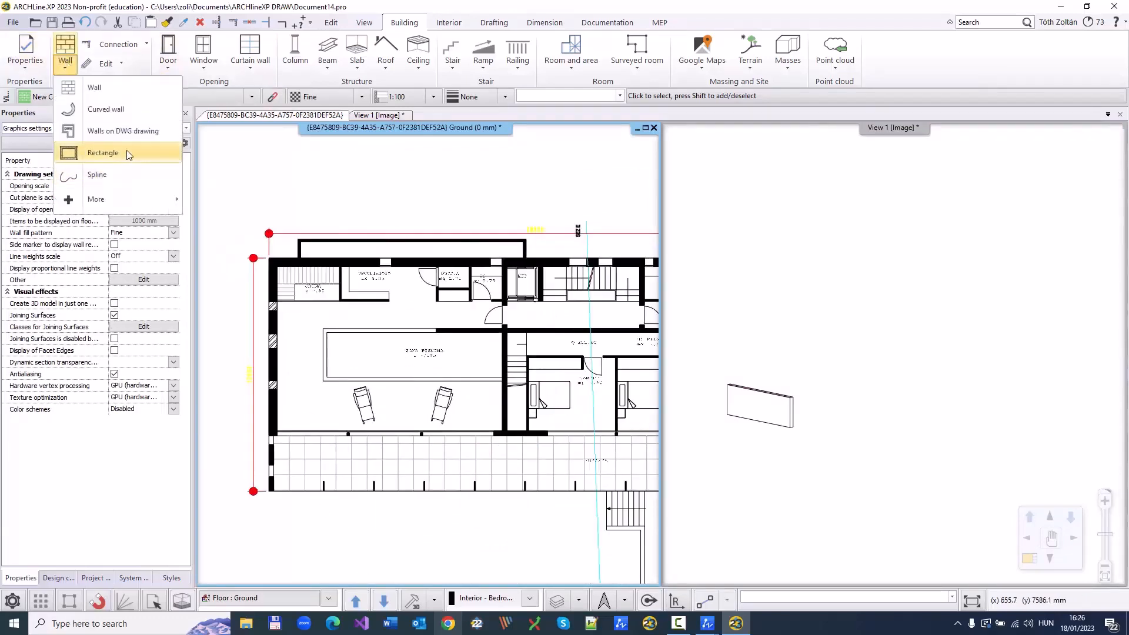
pyautogui.click(126, 131)
pyautogui.scroll(2, 213, 255)
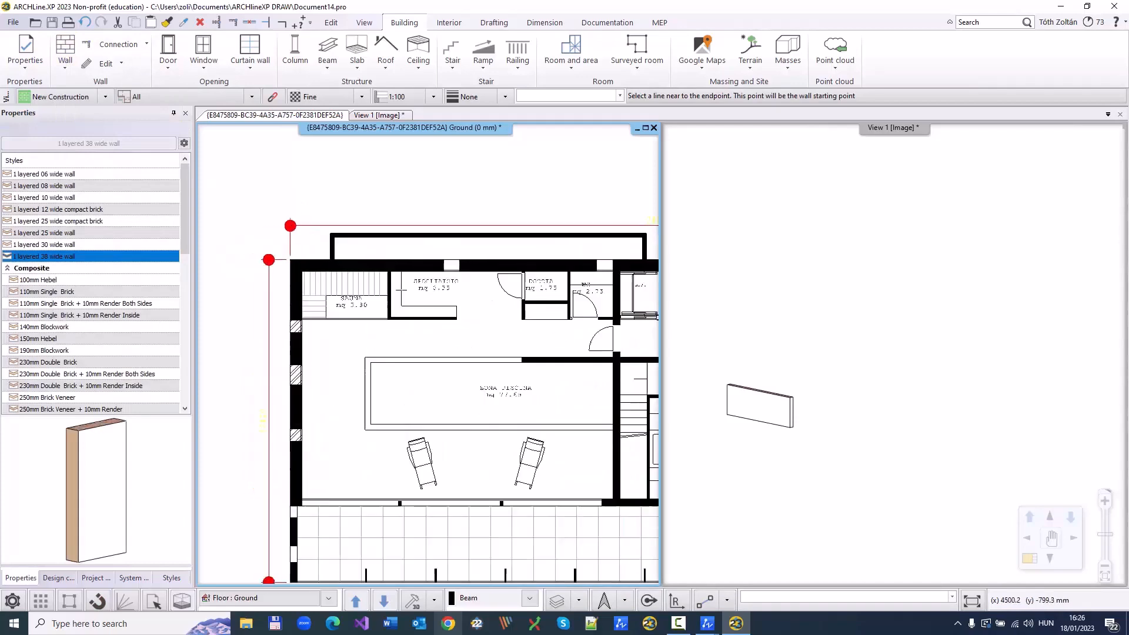
pyautogui.scroll(2, 258, 332)
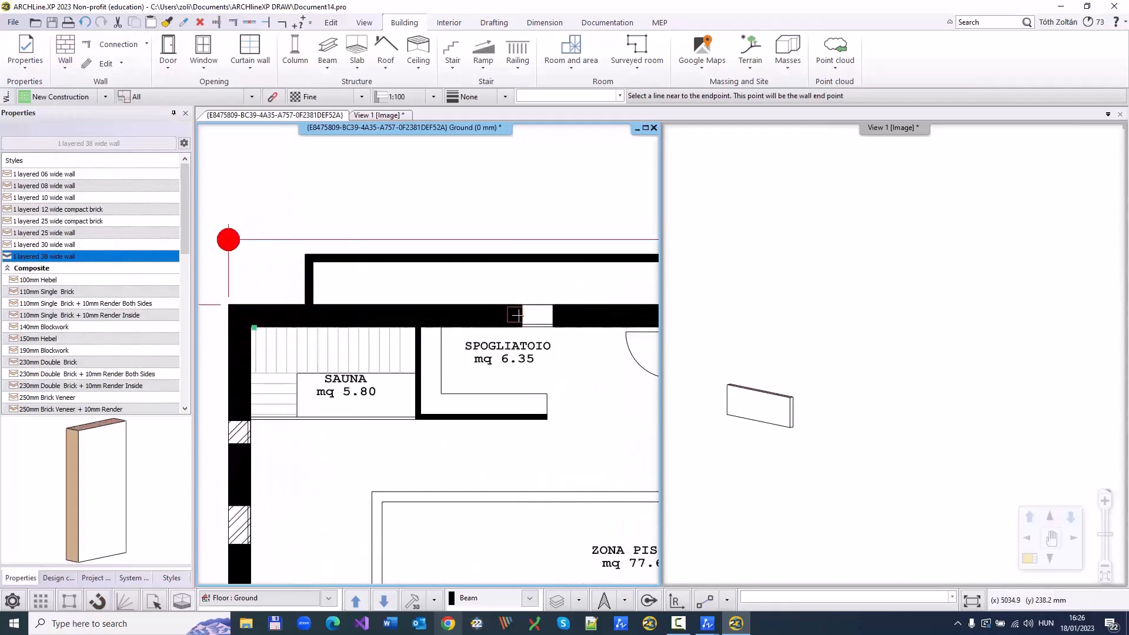
pyautogui.scroll(-5, 516, 316)
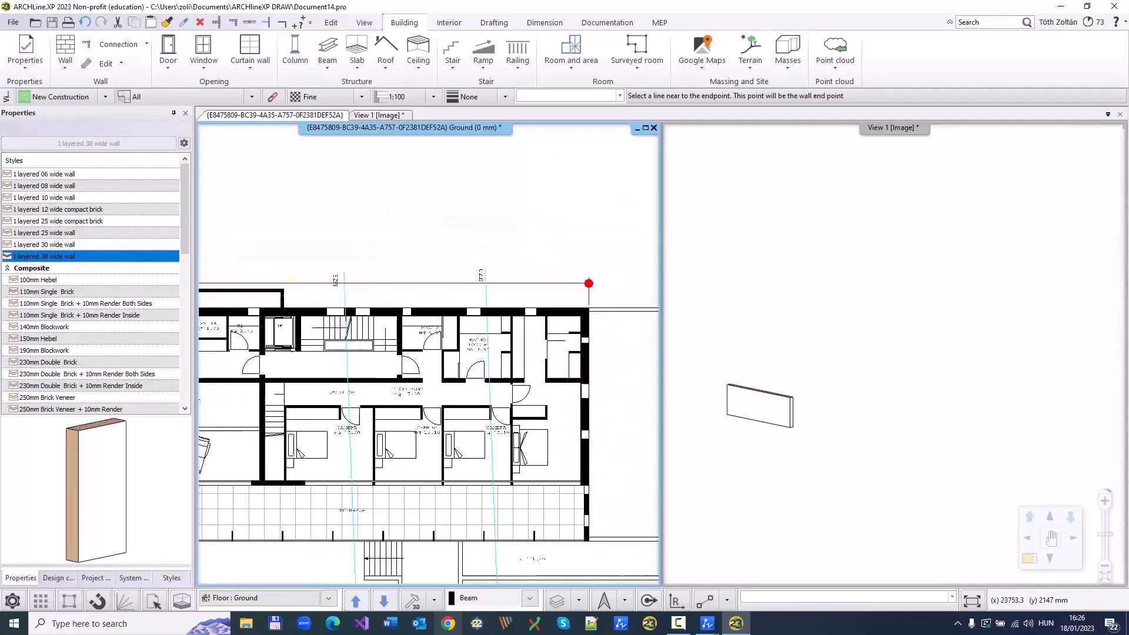
pyautogui.moveTo(618, 301); pyautogui.dragTo(409, 275, button='middle')
pyautogui.scroll(4, 381, 272)
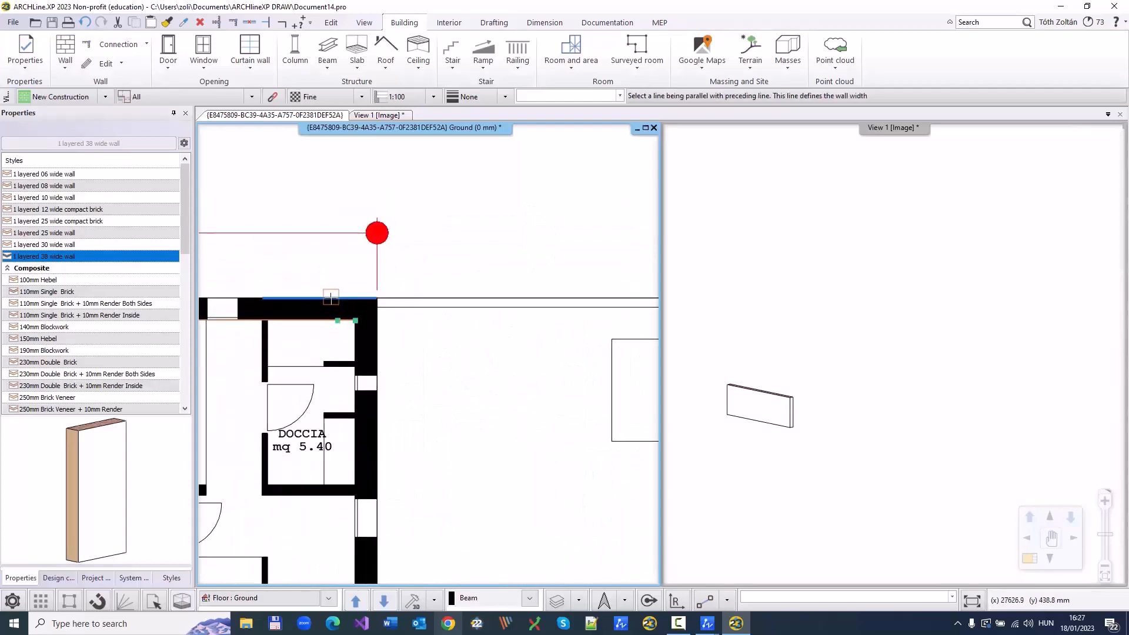
pyautogui.click(244, 305)
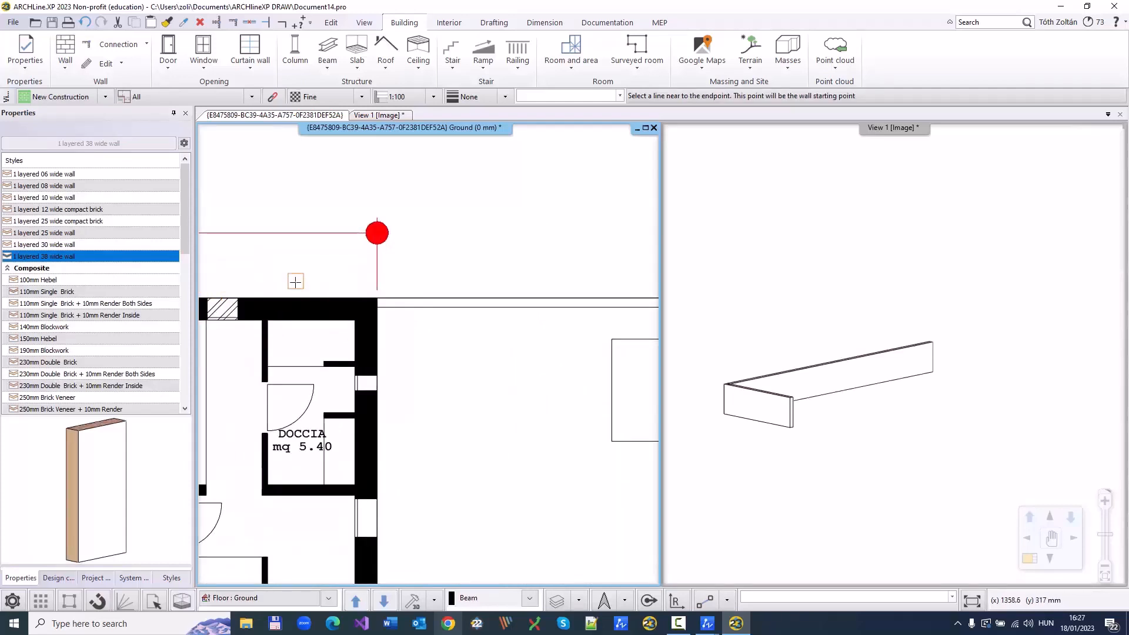
# Create the exterior wall beside the Camera mq 23.50 from its DWG lines, ending at the terrace corner
pyautogui.scroll(-3, 388, 383)
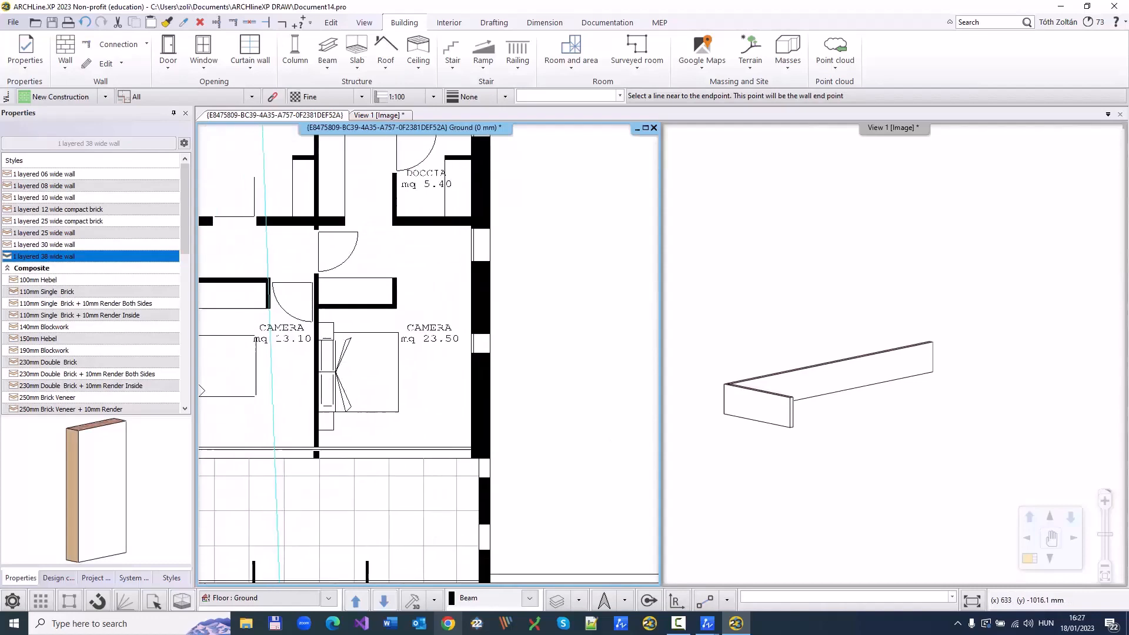
pyautogui.scroll(5, 488, 314)
pyautogui.click(403, 365)
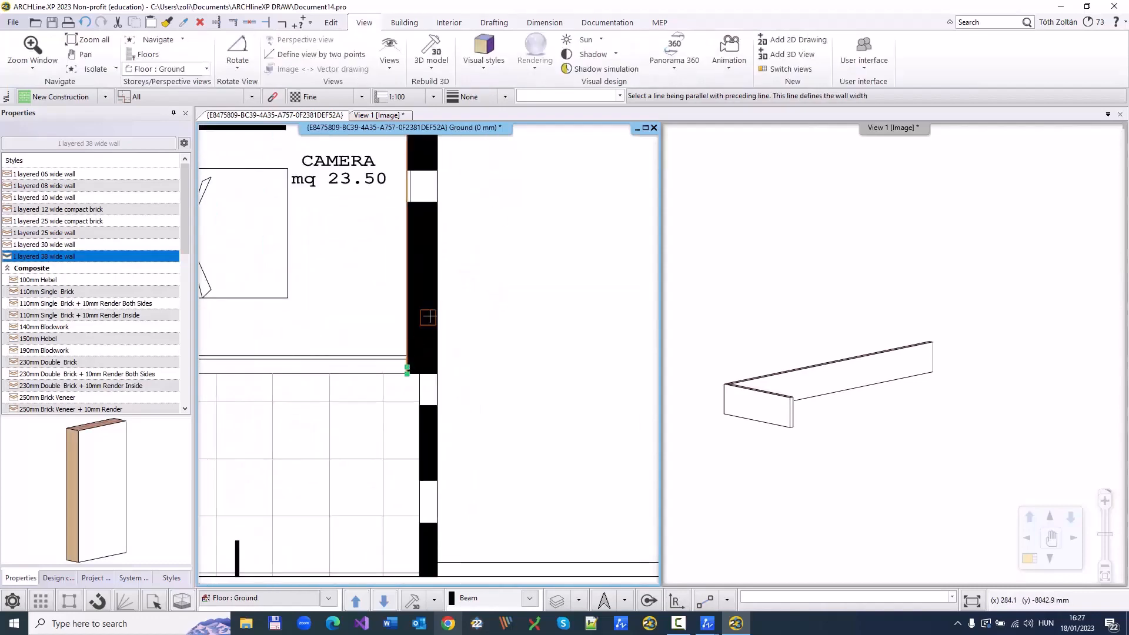
pyautogui.click(410, 334)
# Create the two partition walls enclosing the Doccia mq 5.40 from their DWG lines, on its Camera side and its door side
pyautogui.scroll(-4, 354, 272)
pyautogui.scroll(3, 540, 354)
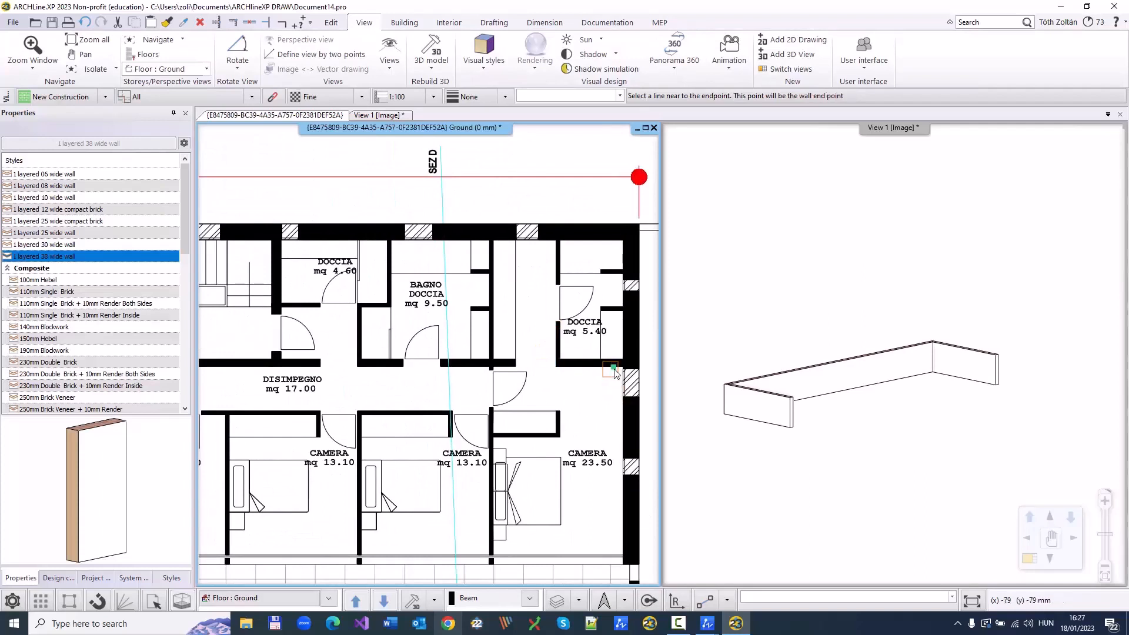
pyautogui.click(575, 365)
pyautogui.click(603, 333)
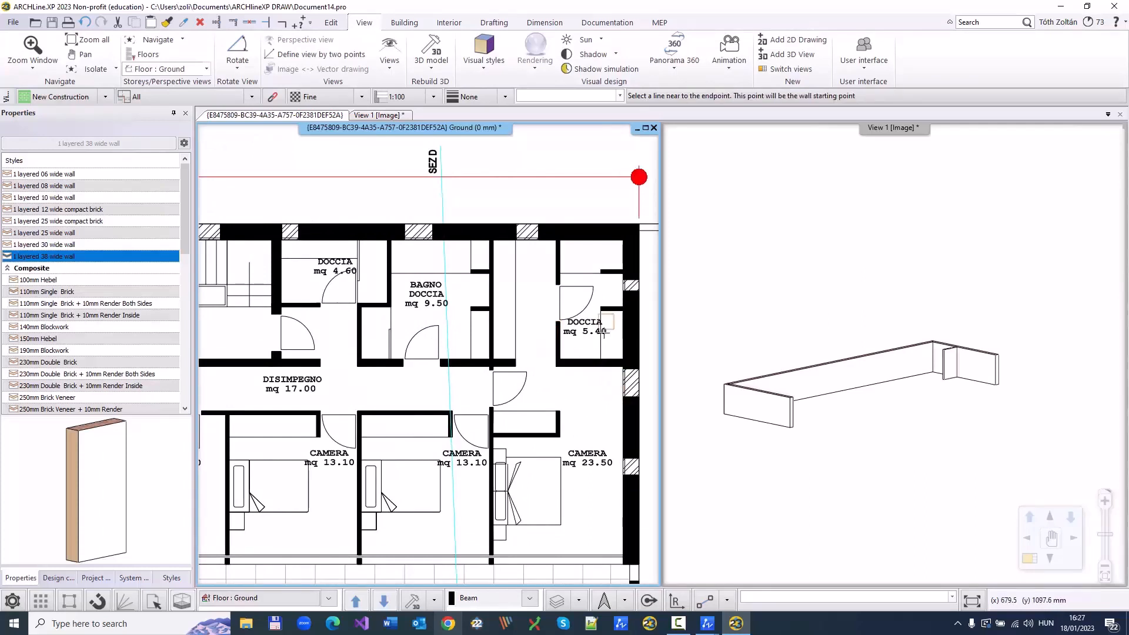
pyautogui.click(556, 260)
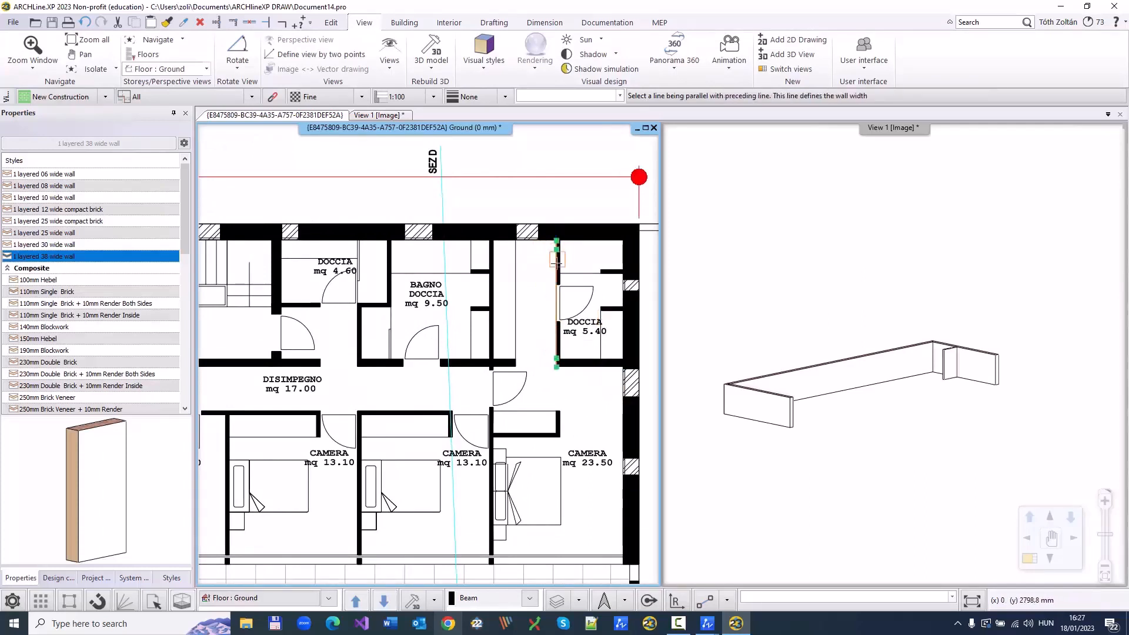
pyautogui.click(588, 258)
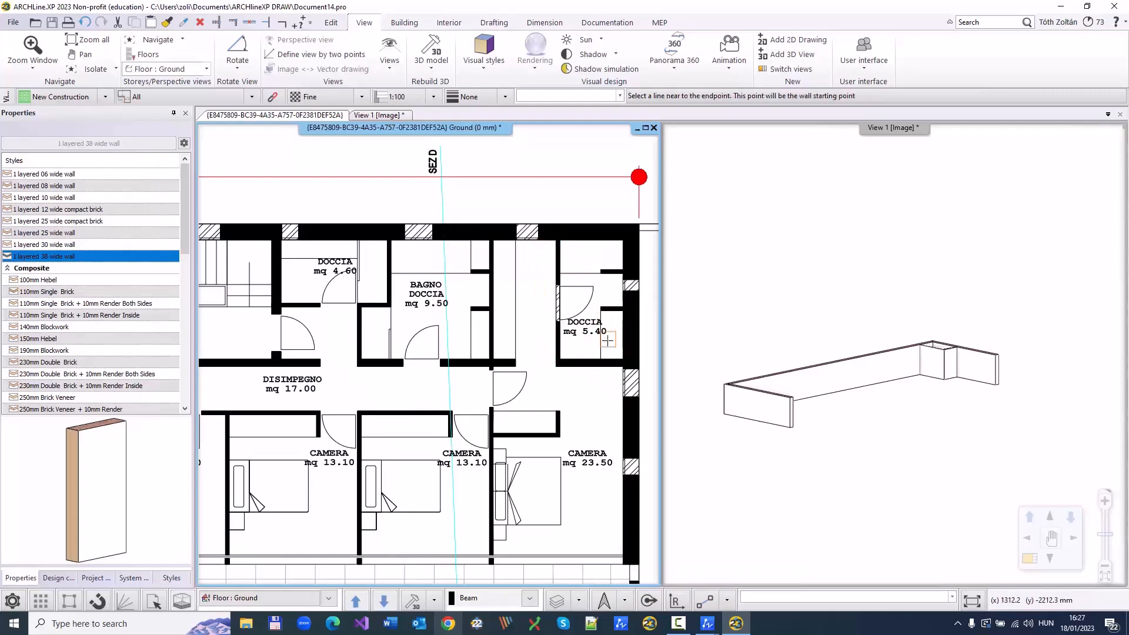
# Create the corridor-side wall of the Bagno Doccia mq 9.50 from its DWG lines, from the wall end near the Doccia mq 5.40 to the far corner
pyautogui.scroll(2, 607, 340)
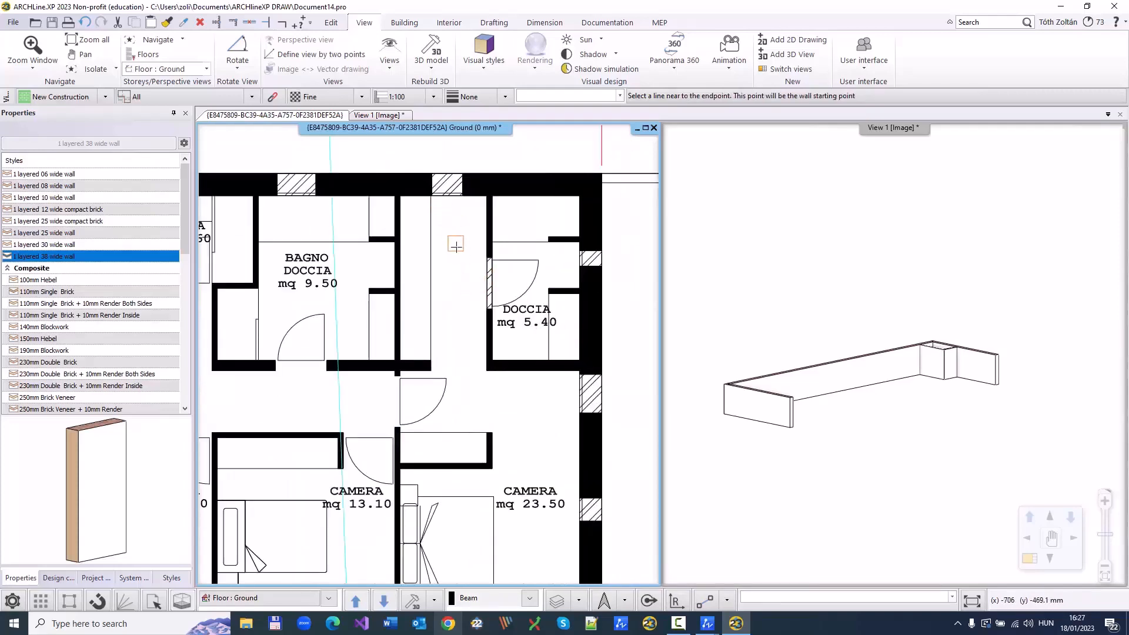
pyautogui.moveTo(460, 261); pyautogui.dragTo(507, 221, button='middle')
pyautogui.scroll(2, 507, 222)
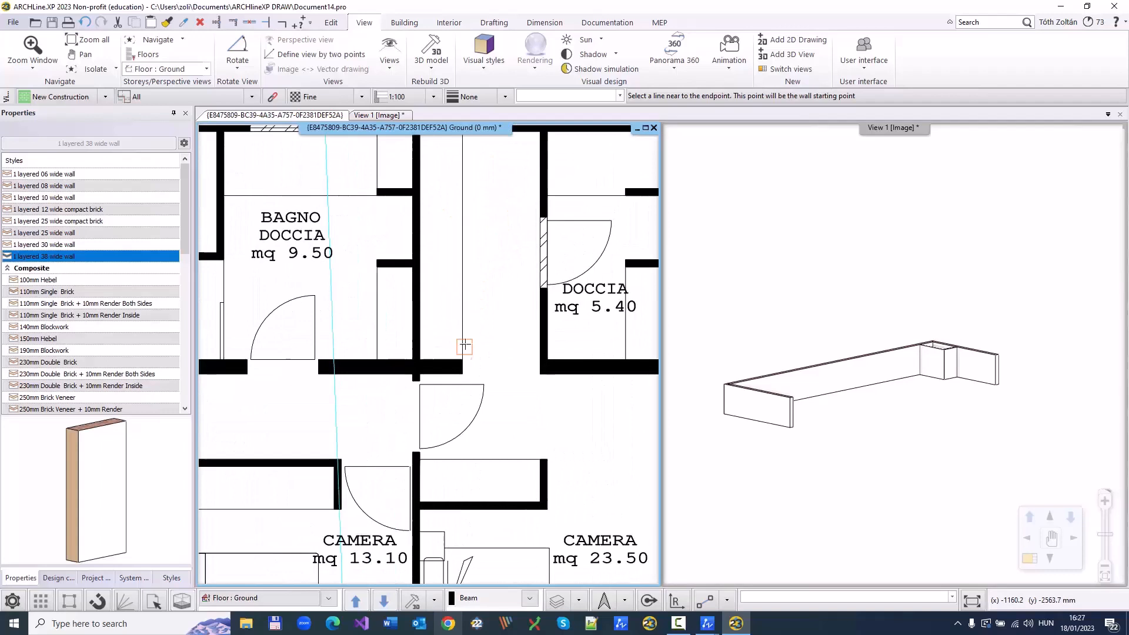
pyautogui.click(453, 375)
pyautogui.scroll(-1, 453, 377)
pyautogui.moveTo(453, 377); pyautogui.dragTo(649, 348, button='middle')
pyautogui.click(425, 345)
pyautogui.click(429, 338)
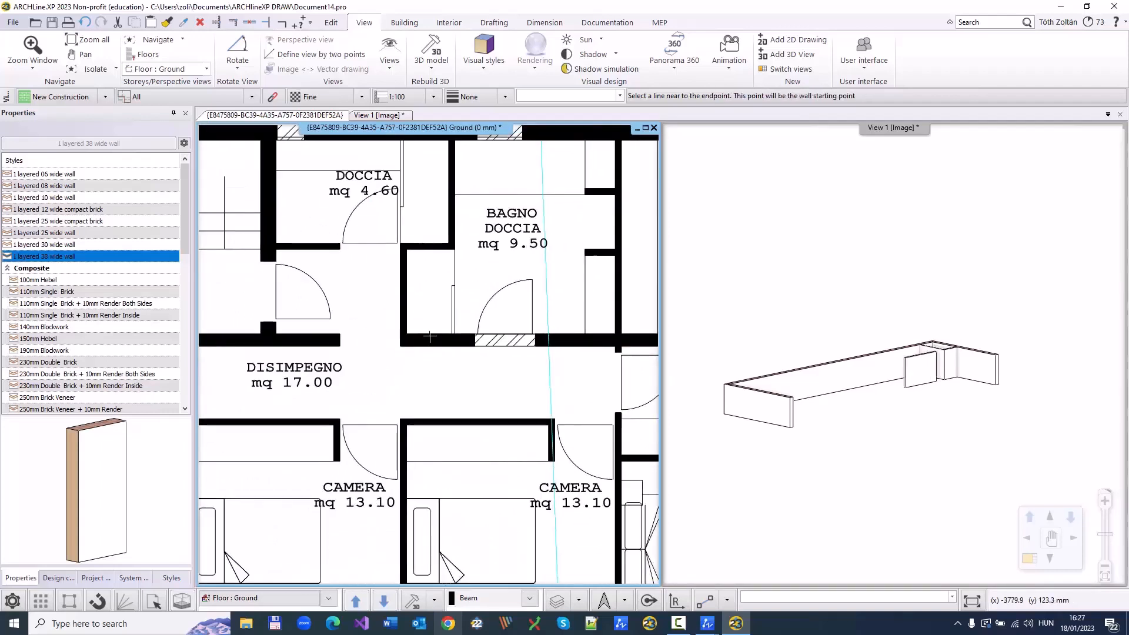
# Create the three stepped partition walls between the Bagno Doccia mq 9.50 and the Doccia mq 4.60 side from their DWG lines
pyautogui.click(409, 267)
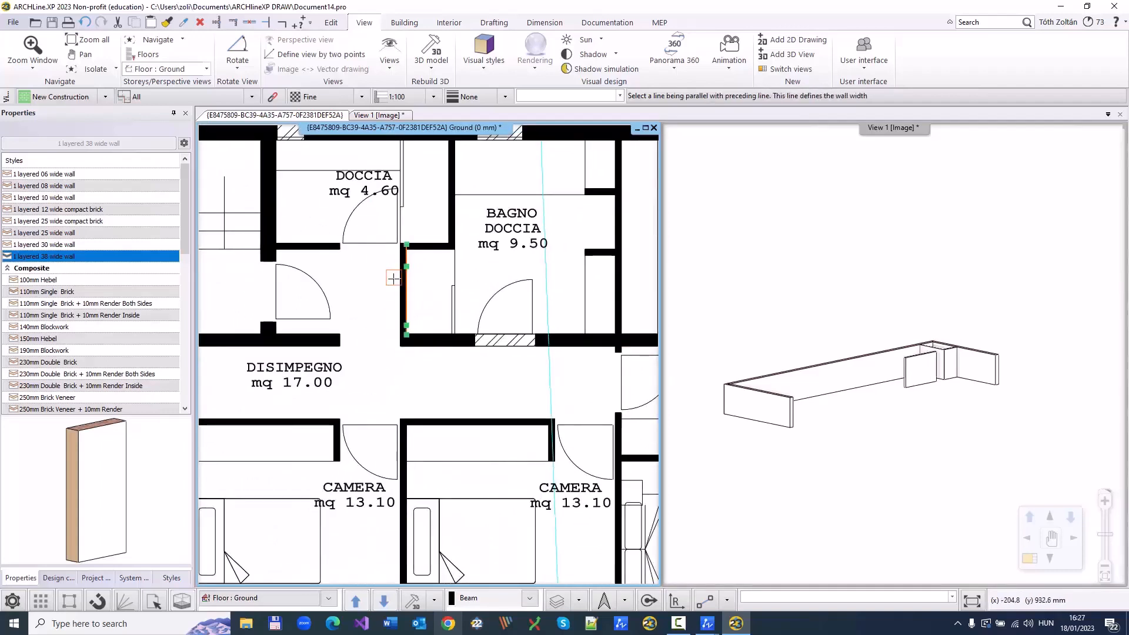
pyautogui.click(394, 274)
pyautogui.click(417, 250)
pyautogui.click(440, 248)
pyautogui.click(432, 241)
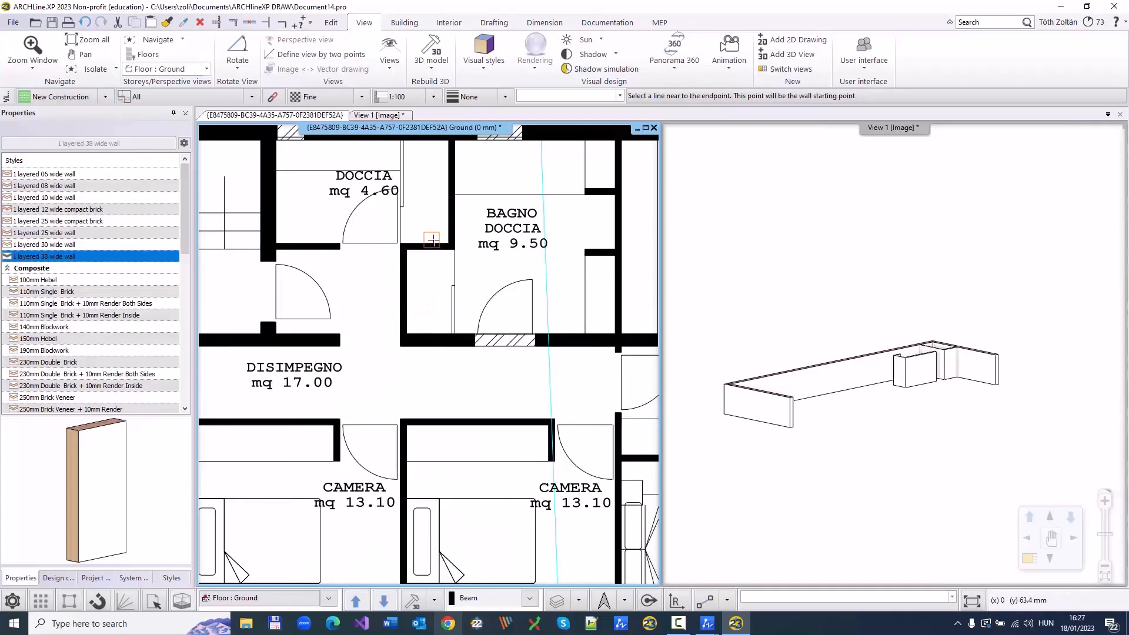
pyautogui.click(457, 152)
pyautogui.click(447, 171)
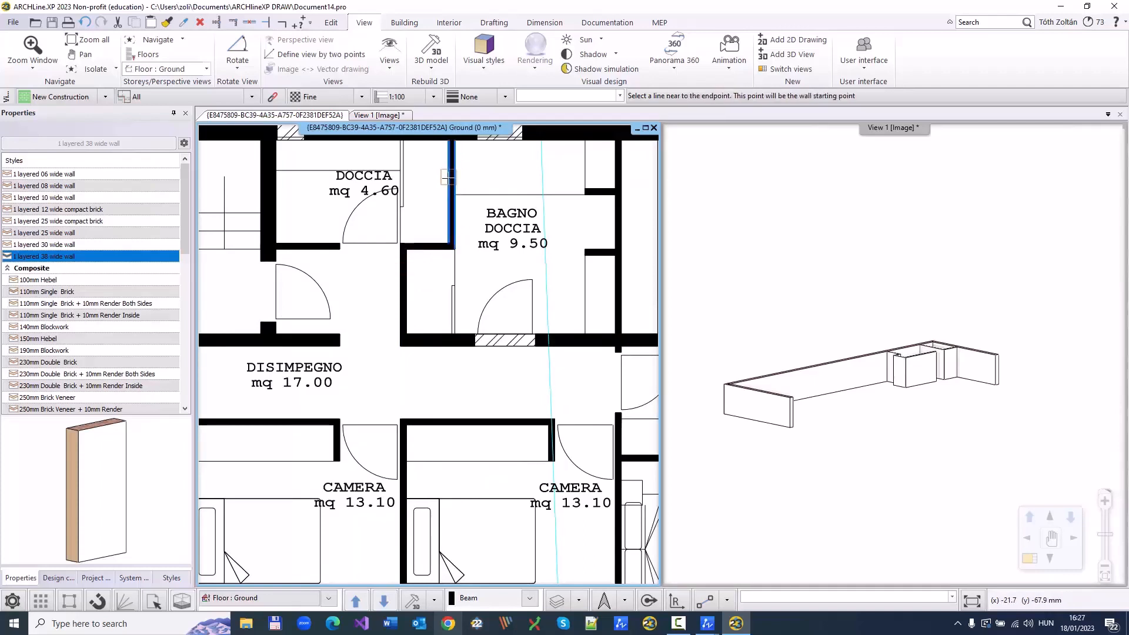
# Create the long partition wall from its DWG lines, from the exterior wall beside the Bagno Doccia to the terrace between Camera mq 13.10 and mq 23.50
pyautogui.moveTo(554, 251); pyautogui.dragTo(388, 307, button='middle')
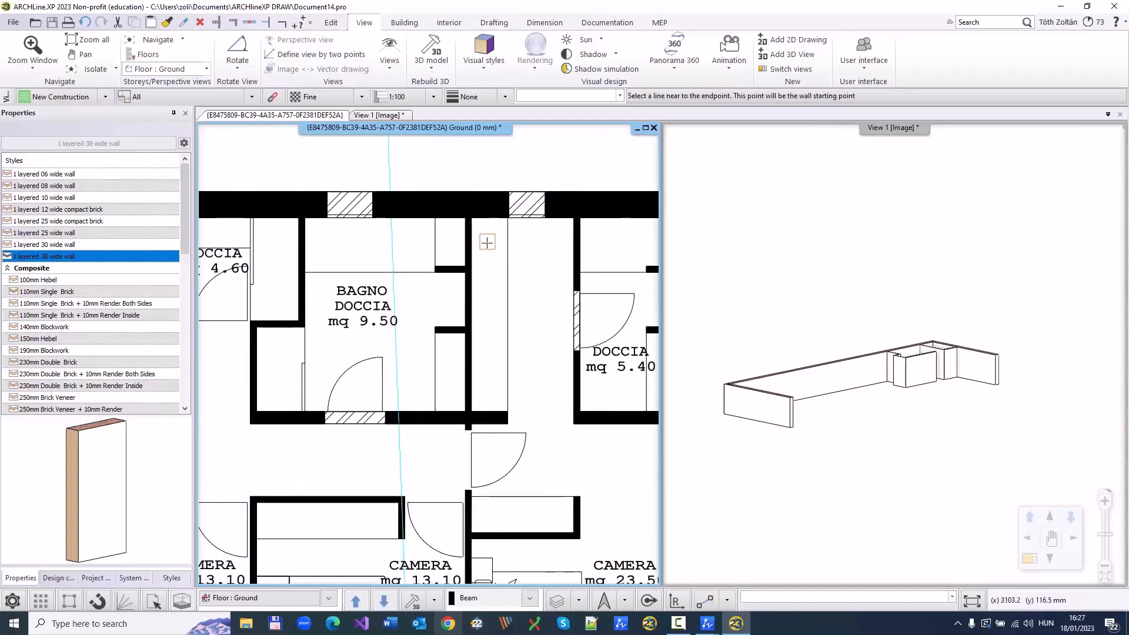
pyautogui.click(472, 226)
pyautogui.moveTo(507, 499); pyautogui.dragTo(481, 184, button='middle')
pyautogui.scroll(2, 447, 424)
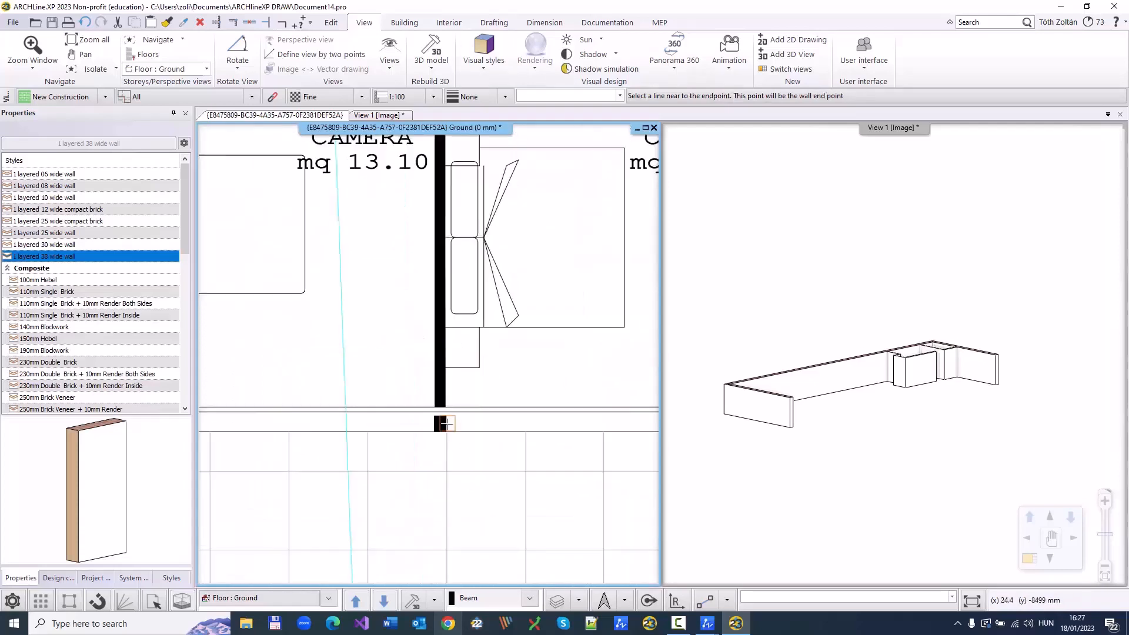
pyautogui.click(446, 424)
pyautogui.scroll(-3, 384, 320)
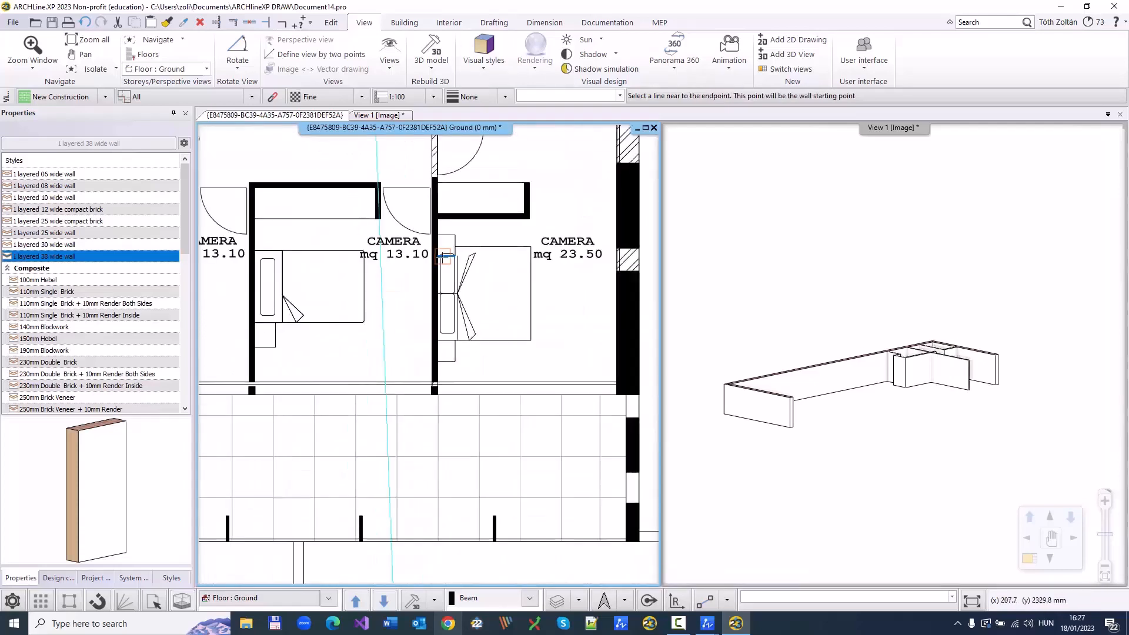
pyautogui.moveTo(444, 256); pyautogui.dragTo(494, 450, button='middle')
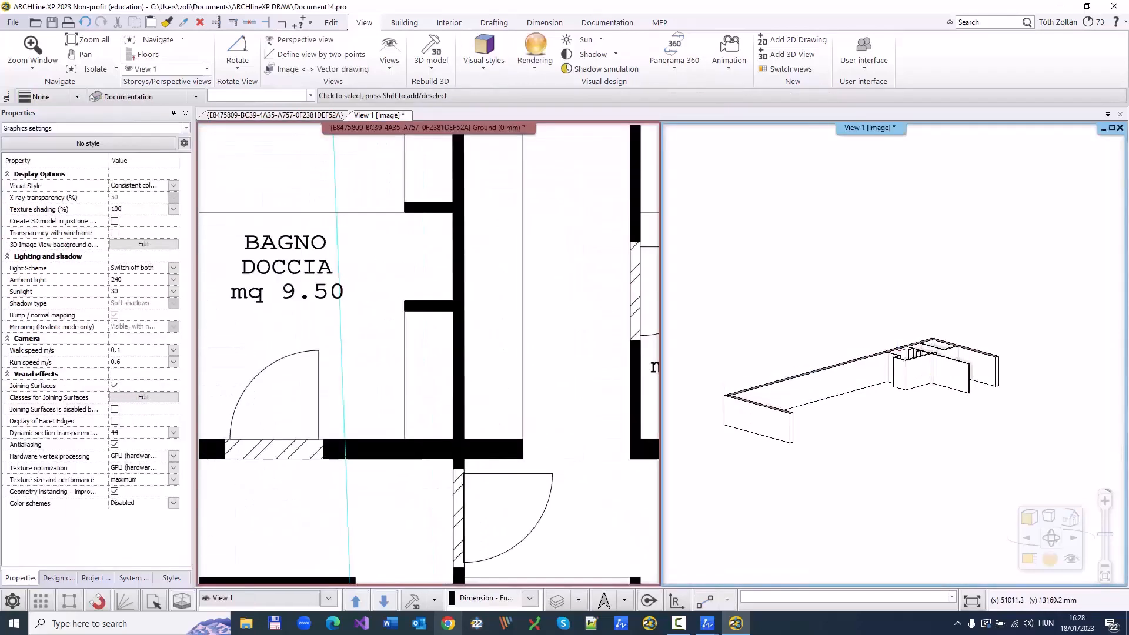
# Place a window by two points in the exterior wall opening between the Bagno Doccia mq 9.50 and the Doccia mq 5.40
pyautogui.keyDown('shift'); pyautogui.moveTo(852, 388); pyautogui.dragTo(875, 450, button='middle'); pyautogui.keyUp('shift')
pyautogui.scroll(6, 877, 454)
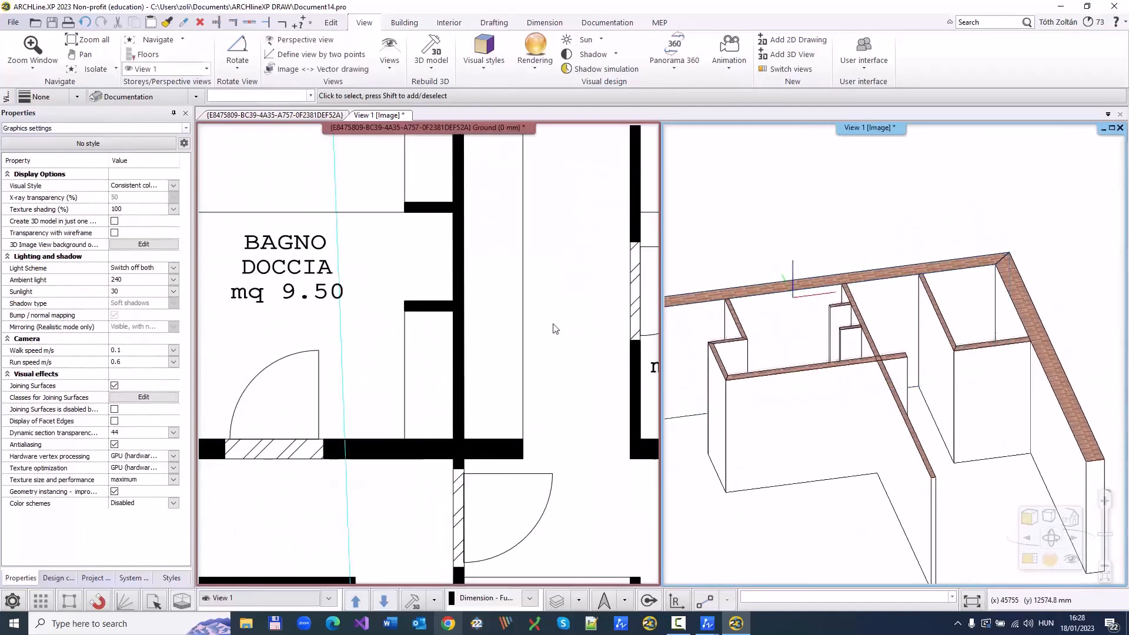
pyautogui.click(410, 266)
pyautogui.scroll(-3, 411, 265)
pyautogui.moveTo(445, 274); pyautogui.dragTo(432, 302, button='middle')
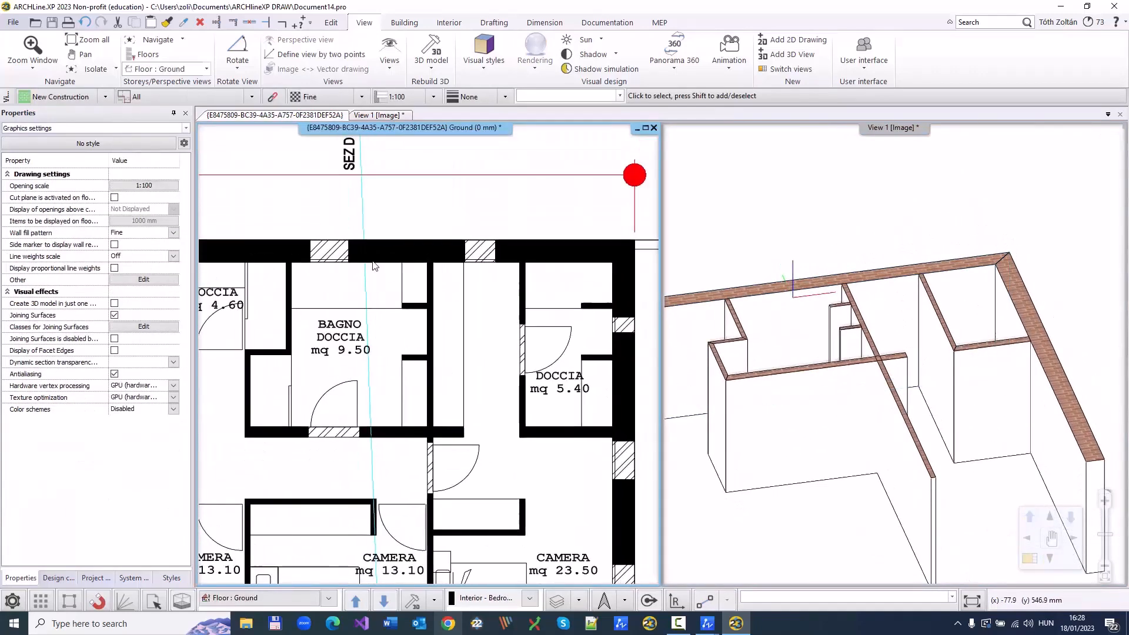
pyautogui.click(404, 22)
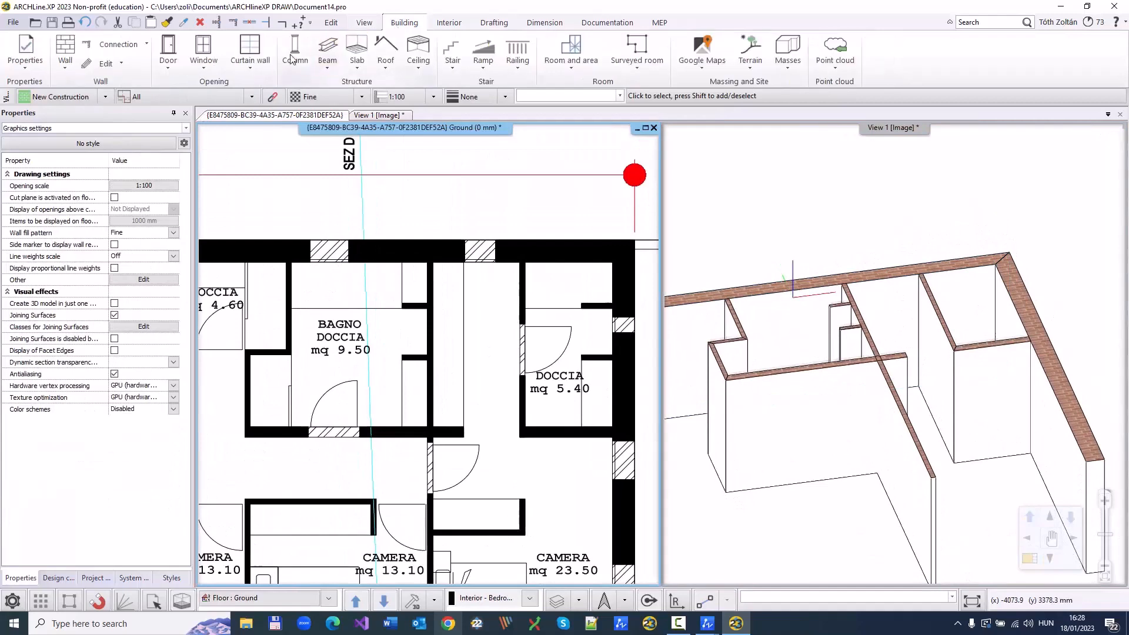
pyautogui.click(203, 56)
pyautogui.click(303, 247)
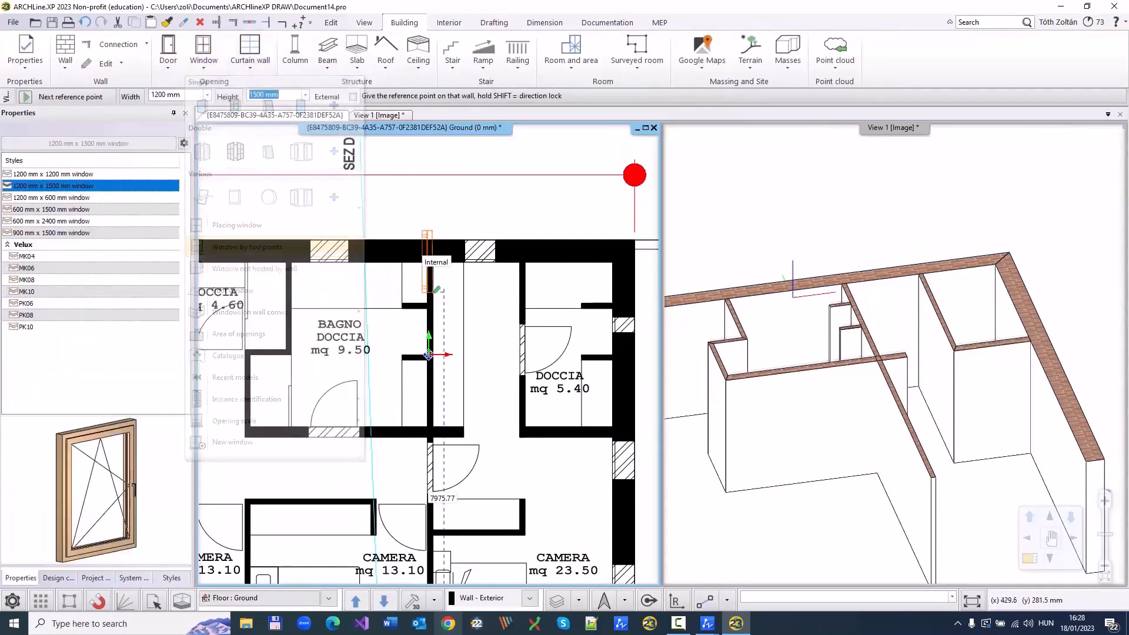
pyautogui.click(470, 259)
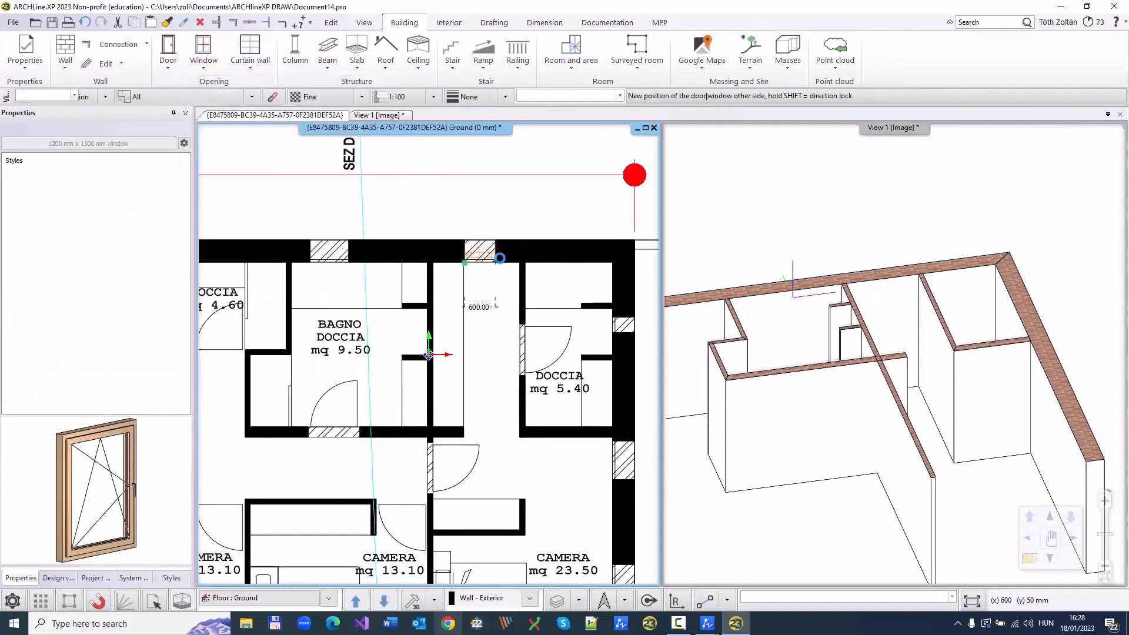
pyautogui.click(545, 214)
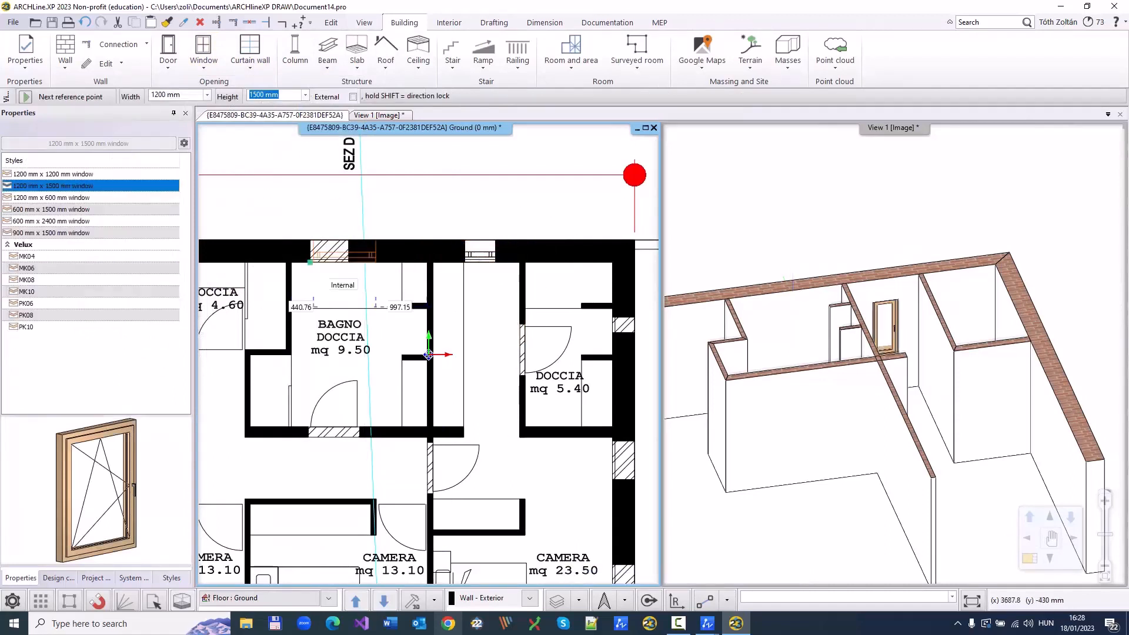
# Place windows by two points in the exterior wall openings of the Bagno Doccia mq 9.50 and beside the Doccia mq 5.40 towards Camera mq 23.50
pyautogui.click(311, 262)
pyautogui.click(348, 261)
pyautogui.click(564, 416)
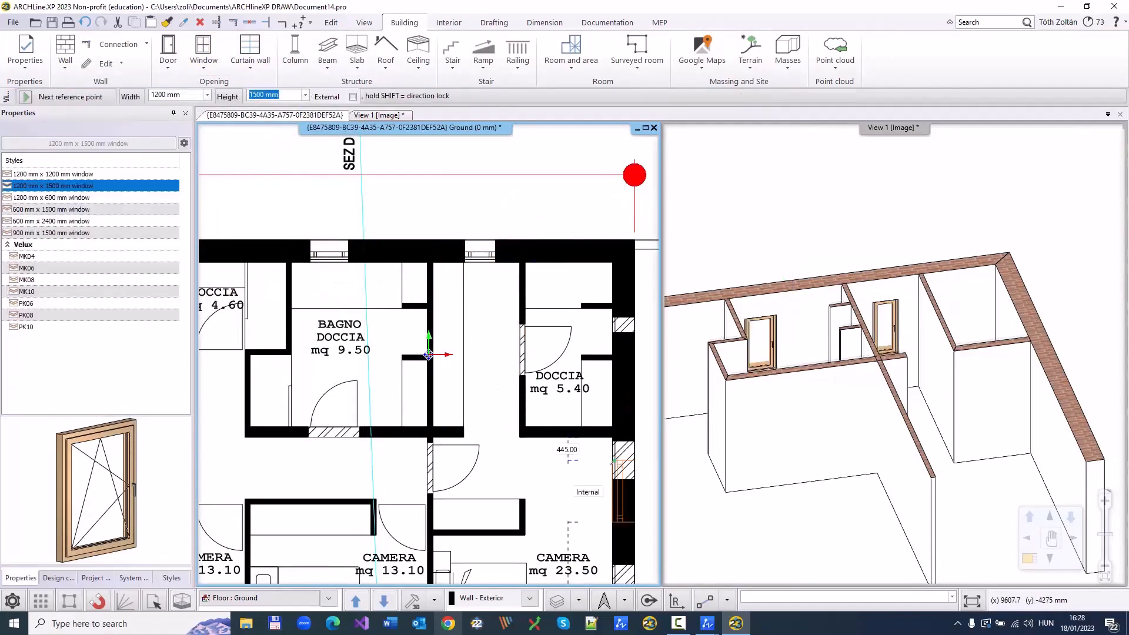
pyautogui.click(597, 435)
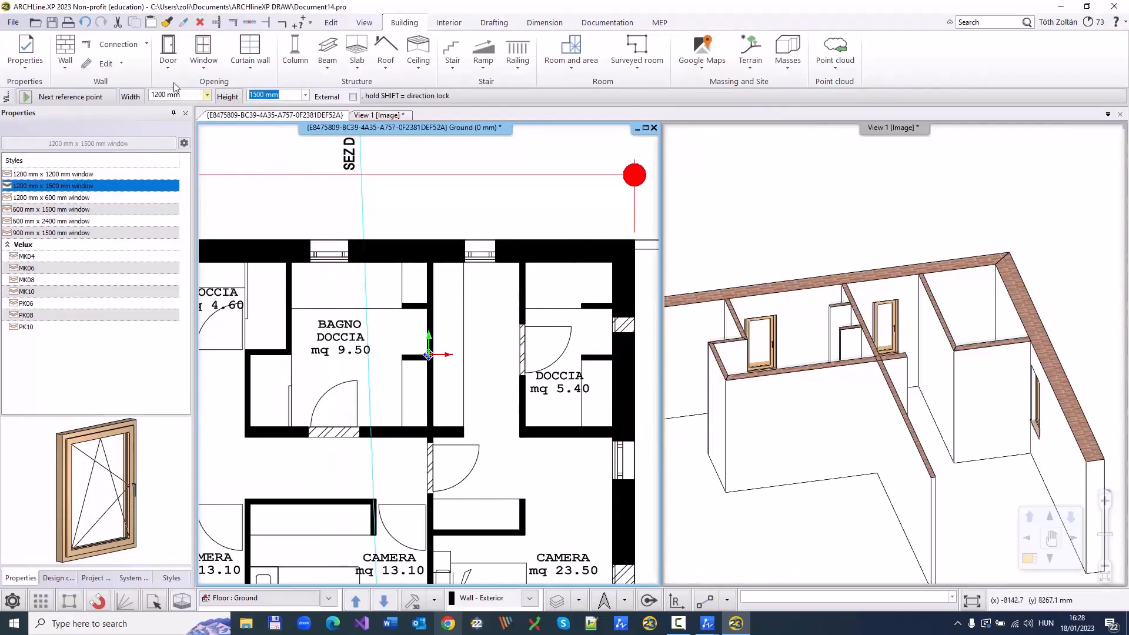
# Place a Normal door by two points in the corridor-side opening of the Bagno Doccia mq 9.50, swinging into the bathroom
pyautogui.click(168, 67)
pyautogui.click(219, 295)
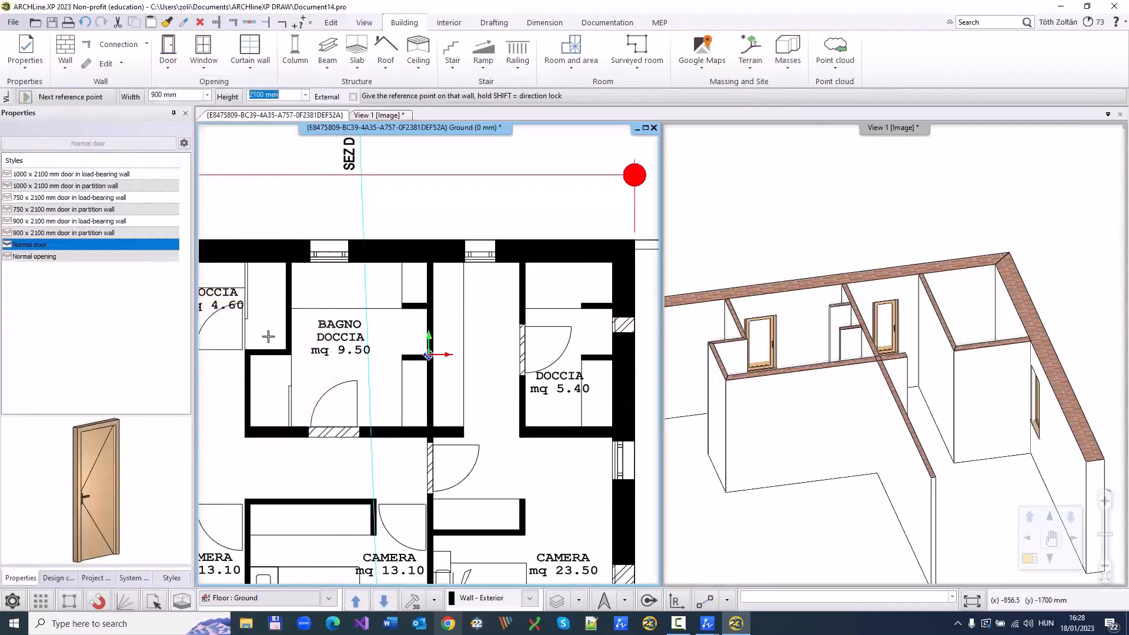
pyautogui.scroll(-1, 294, 347)
pyautogui.moveTo(320, 362); pyautogui.dragTo(327, 290, button='middle')
pyautogui.scroll(1, 328, 290)
pyautogui.scroll(2, 398, 384)
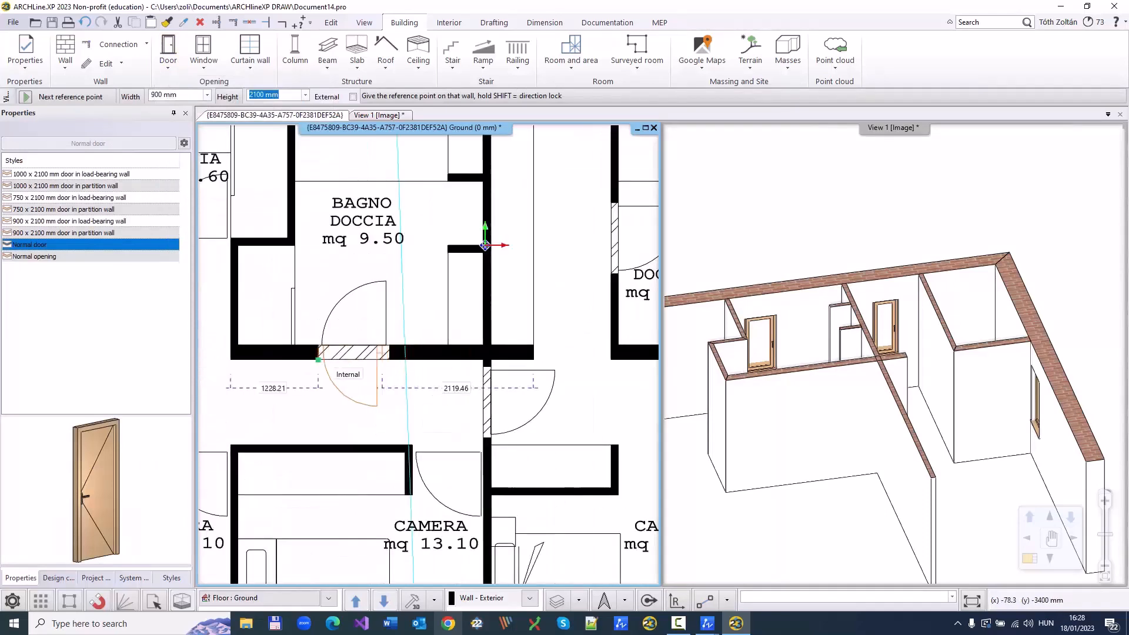
pyautogui.click(428, 354)
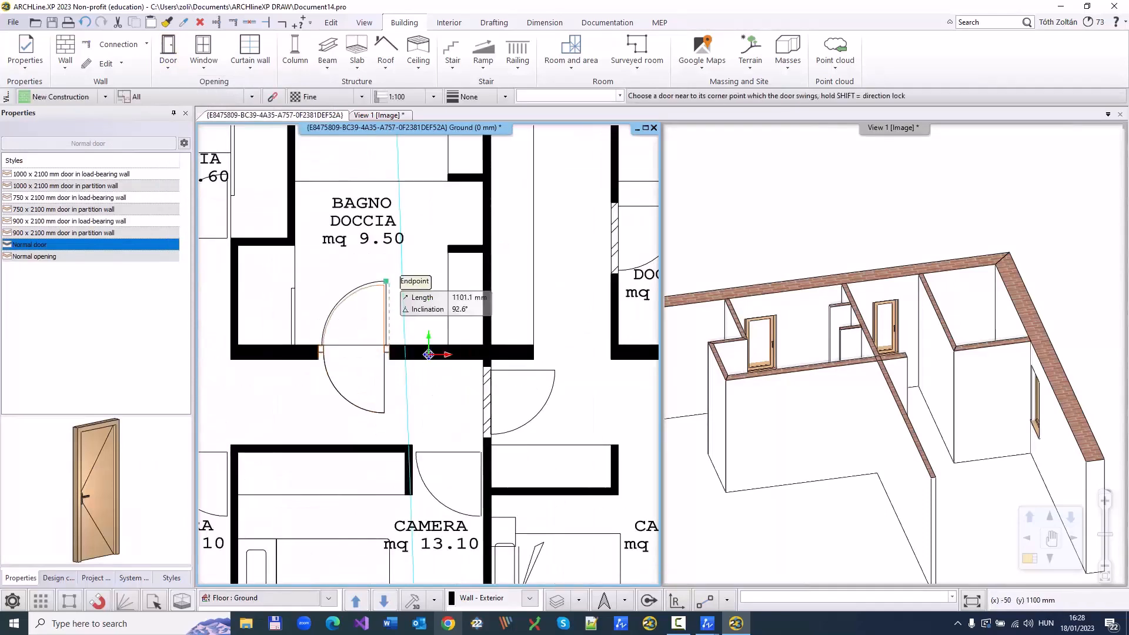
pyautogui.click(385, 281)
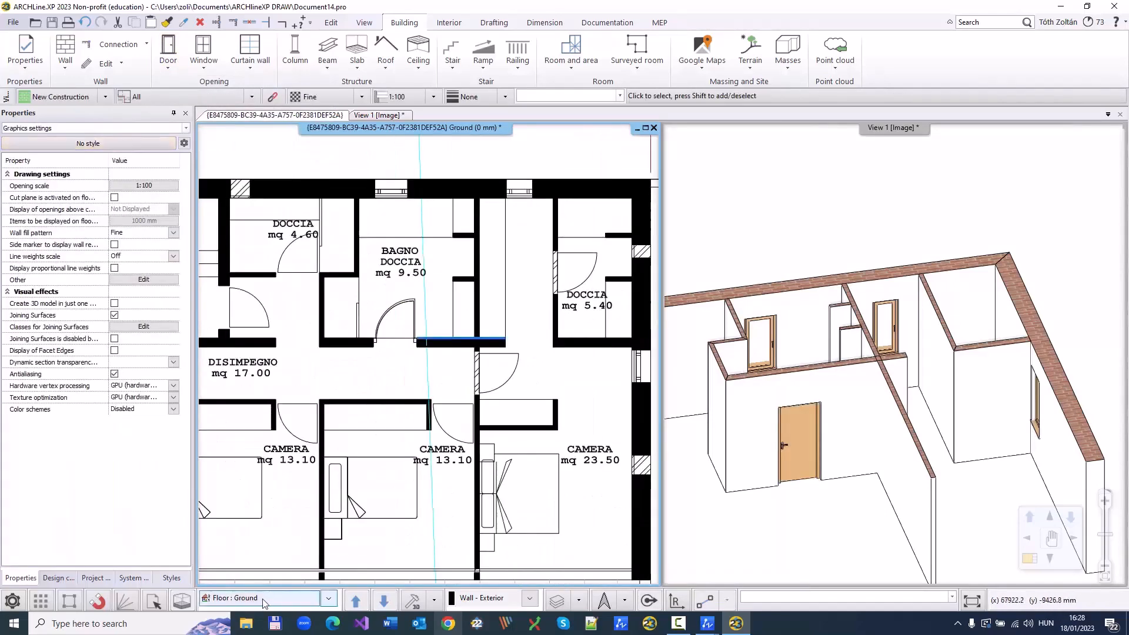
# Add three levels above the Ground floor in the building's level settings and accept them
pyautogui.click(266, 599)
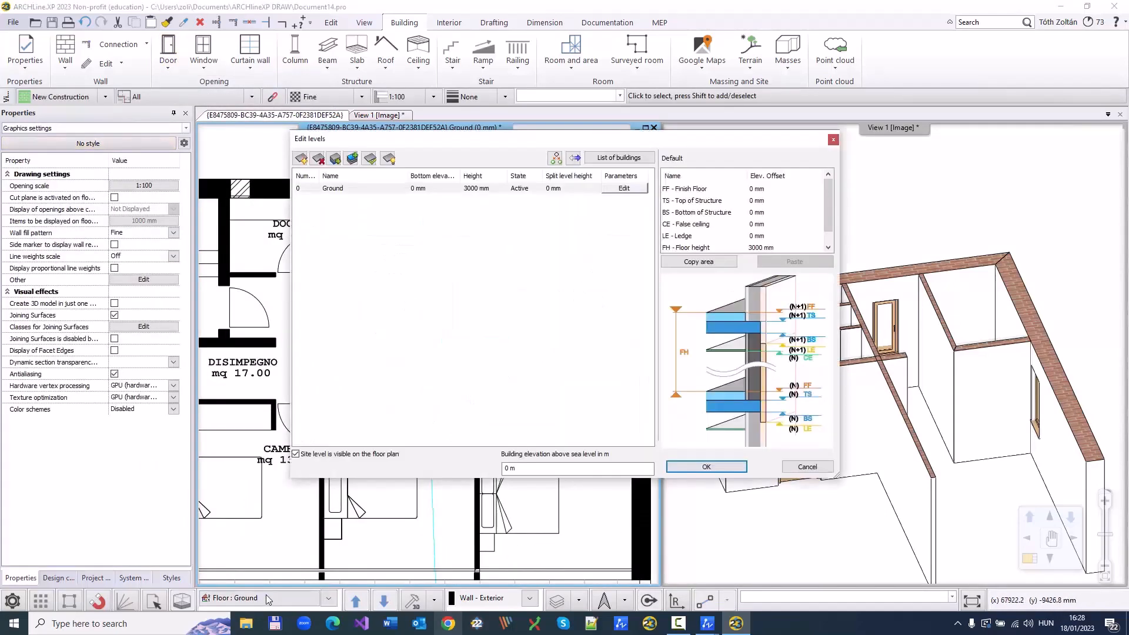
pyautogui.click(353, 158)
pyautogui.click(353, 159)
pyautogui.click(354, 160)
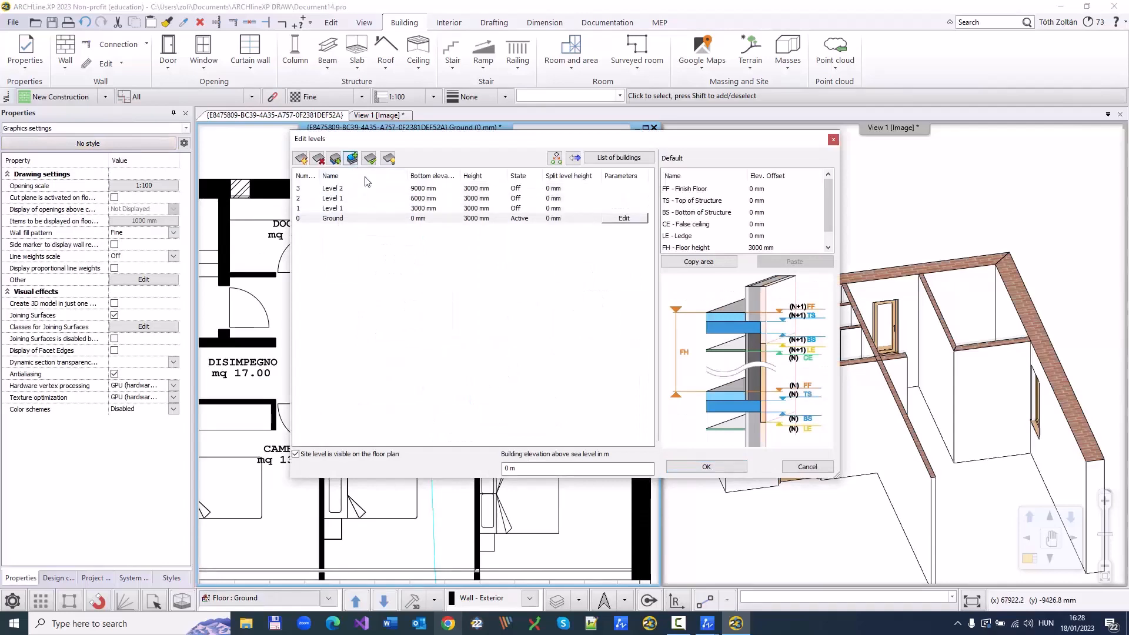
pyautogui.click(726, 468)
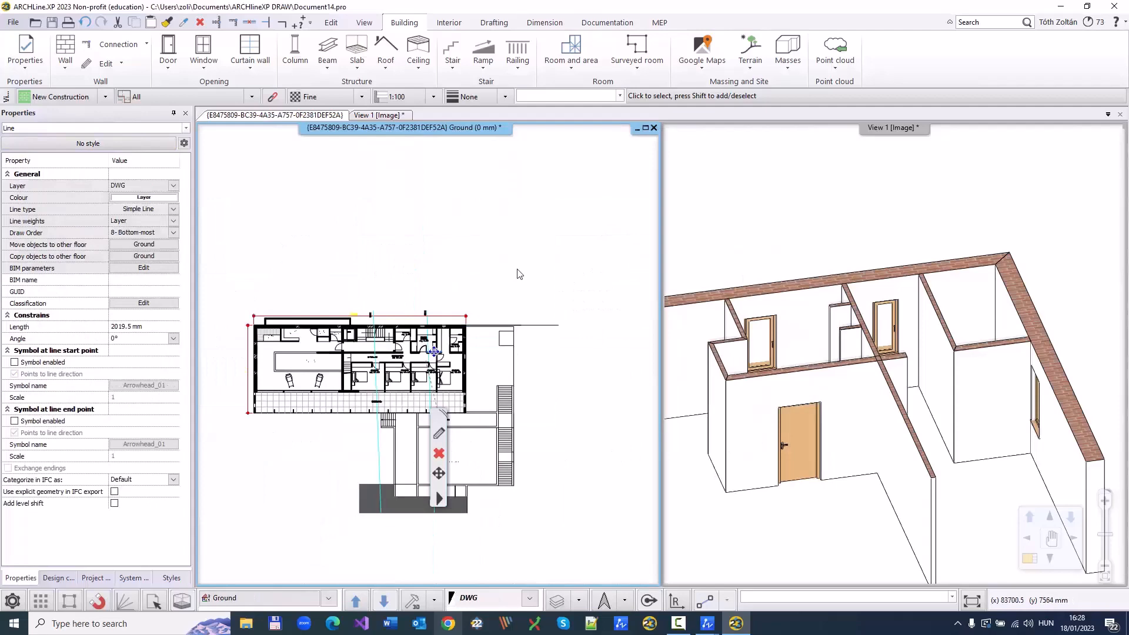
# Select the whole Ground floor plan with its walls and openings and copy it to Level 1, number 1
pyautogui.moveTo(519, 274); pyautogui.dragTo(223, 468)
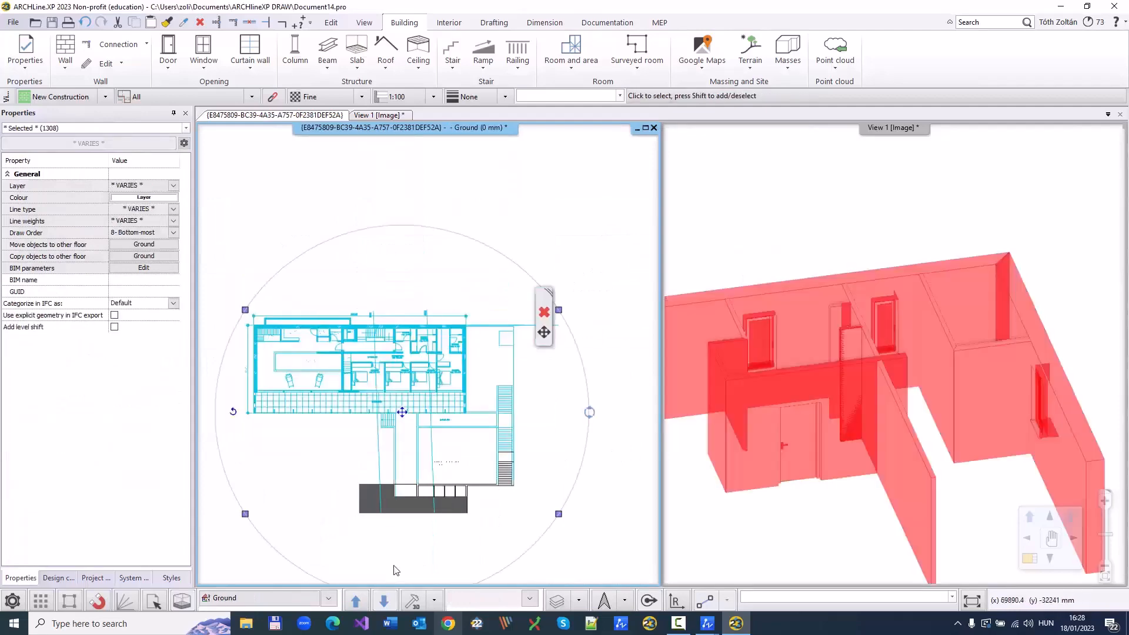
pyautogui.click(302, 604)
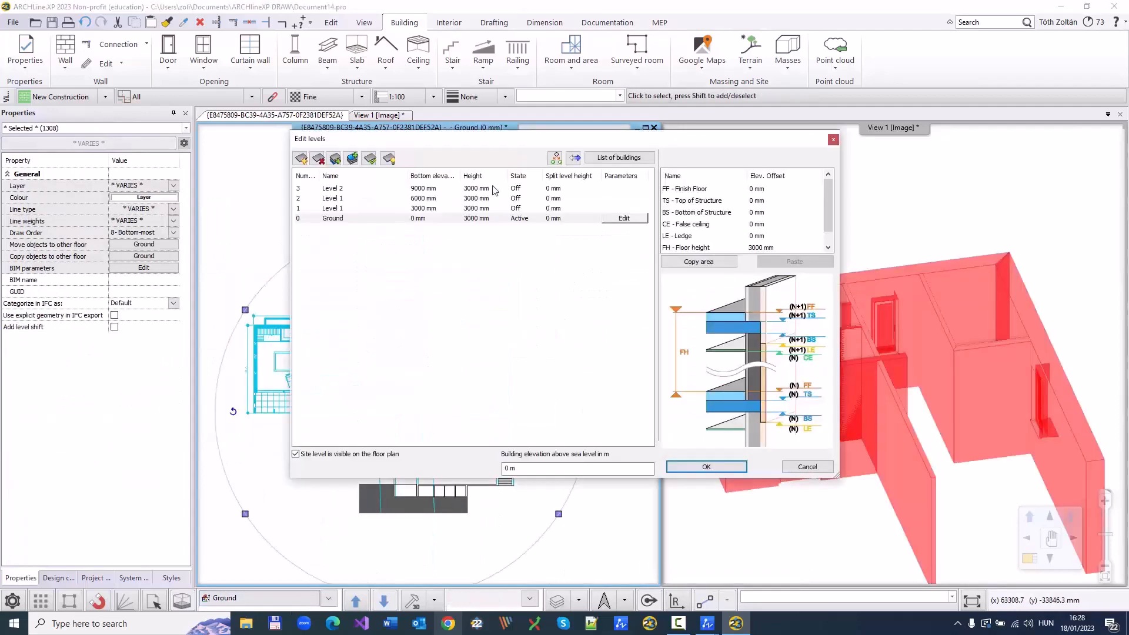
pyautogui.click(557, 160)
pyautogui.click(544, 257)
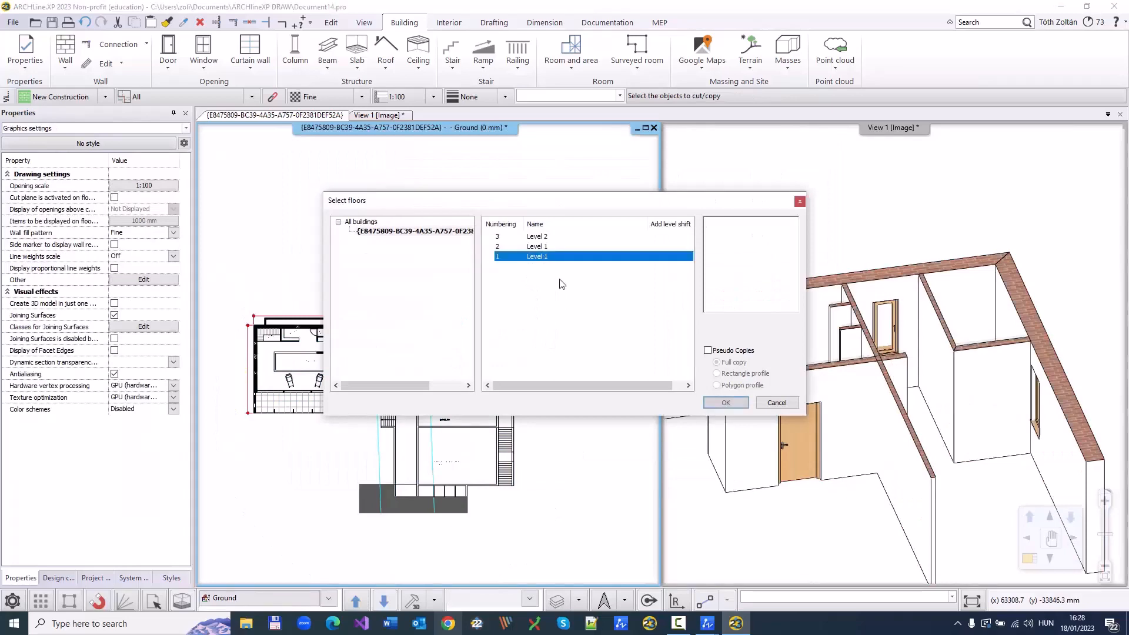
pyautogui.click(725, 403)
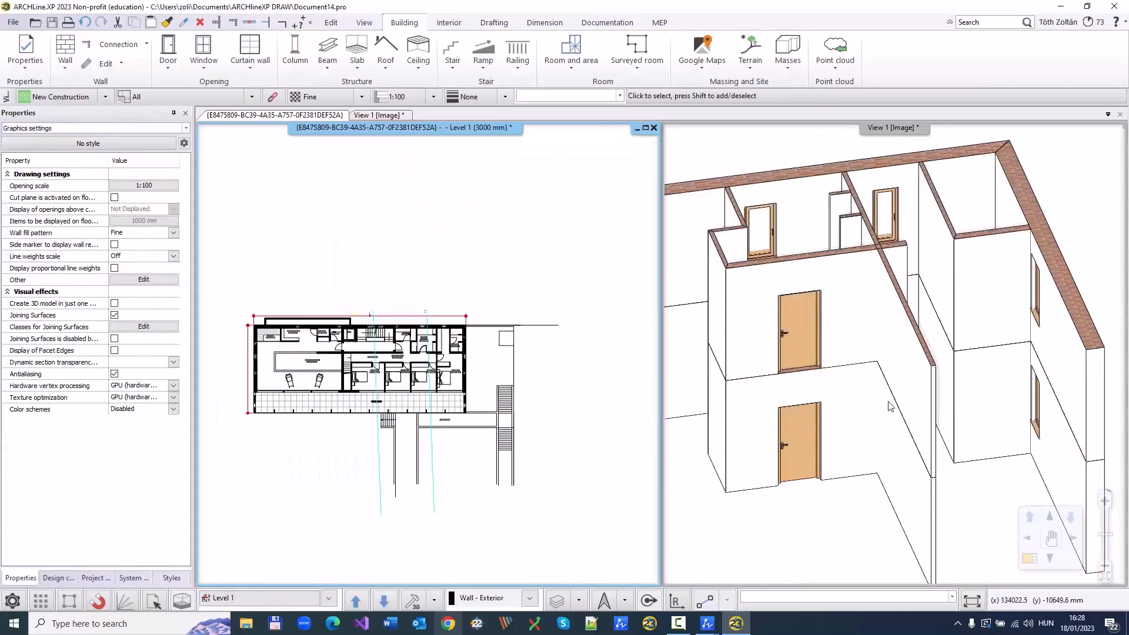
pyautogui.moveTo(973, 449); pyautogui.dragTo(837, 348, button='middle')
pyautogui.scroll(-2, 887, 382)
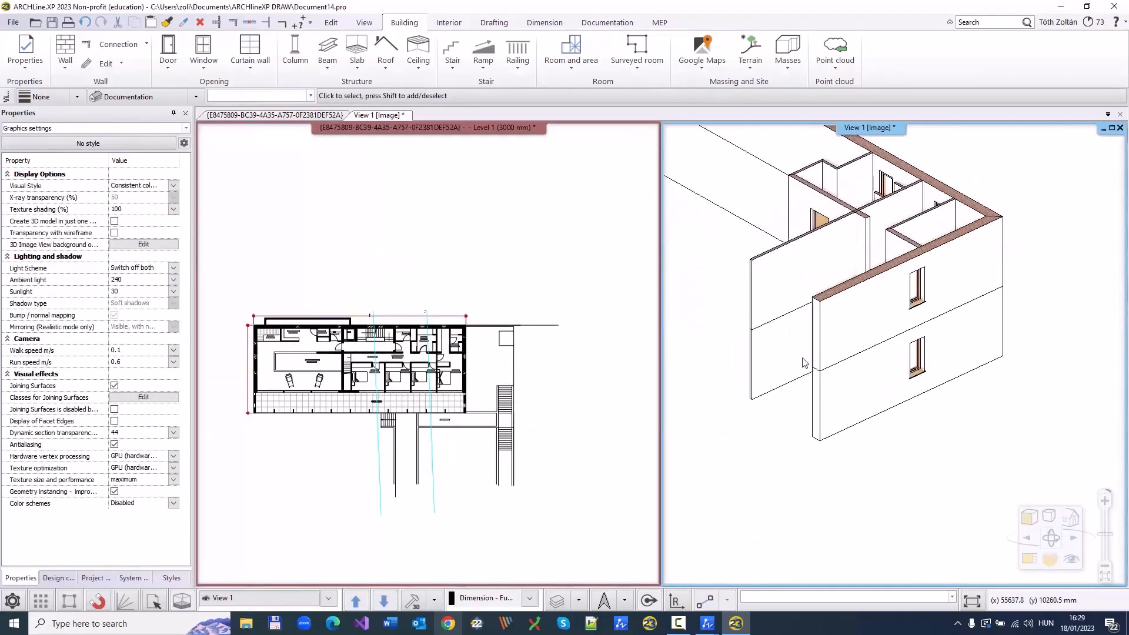
pyautogui.click(478, 262)
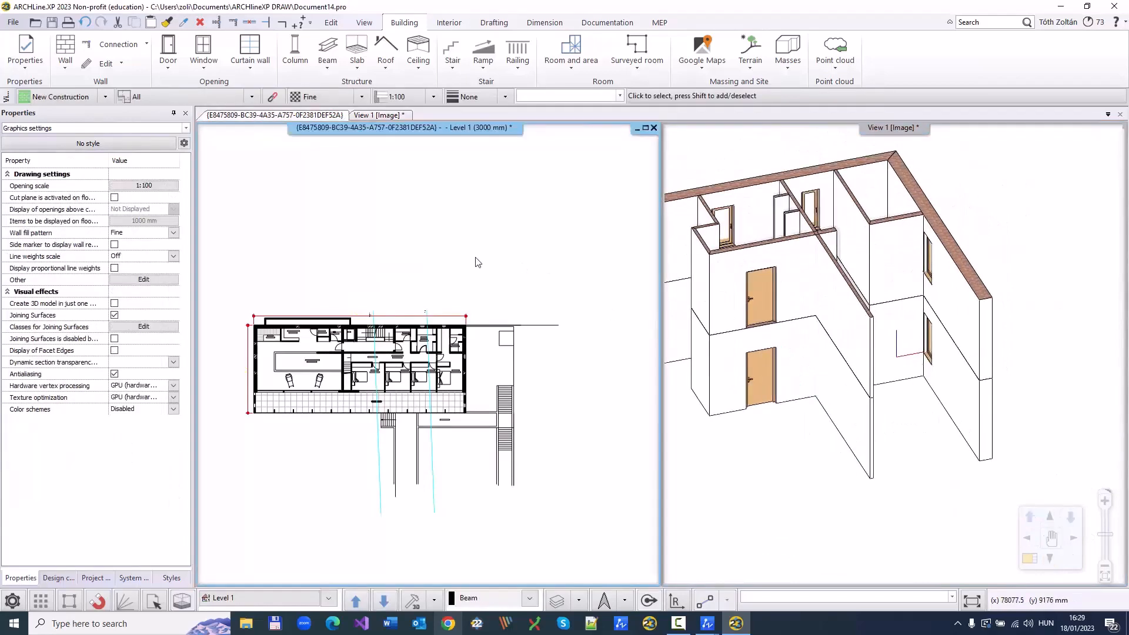
# Open the TervMoretti.pro project, quitting the current project without saving it
pyautogui.click(13, 22)
pyautogui.click(229, 59)
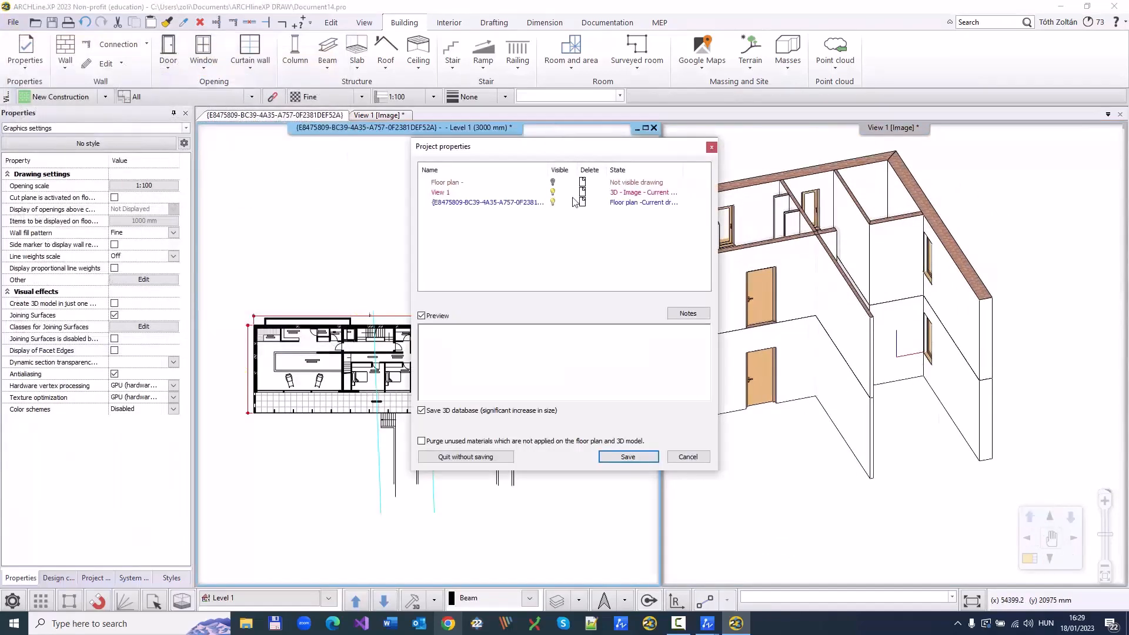
pyautogui.click(482, 456)
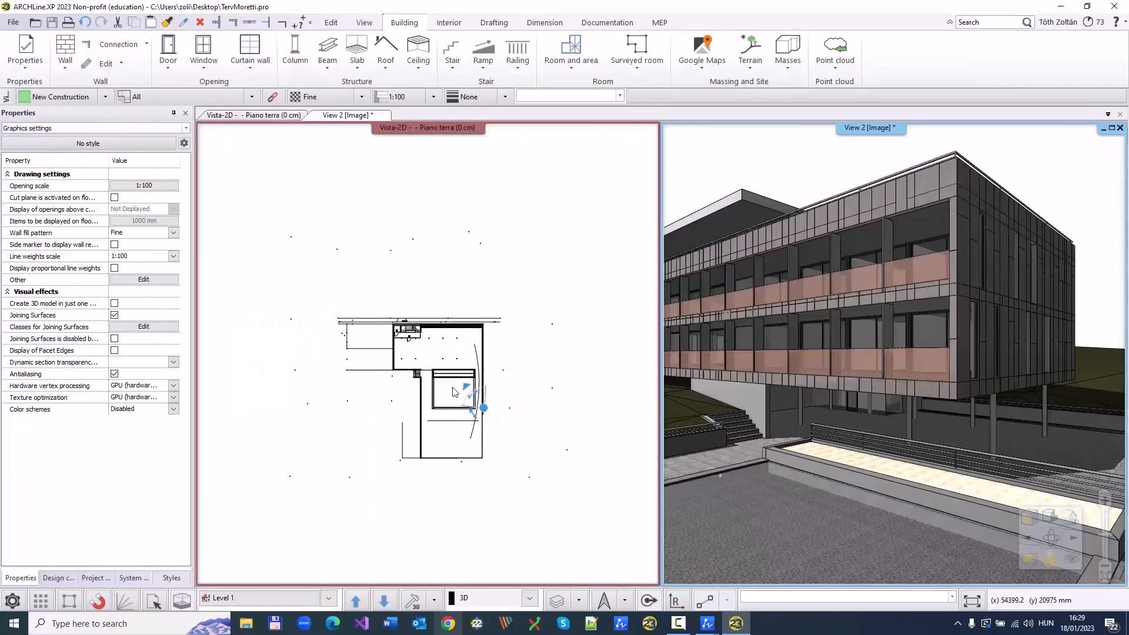
# Step through the floors between Piano terra and Piano 2 and make Piano 2 the active floor plan
pyautogui.click(355, 600)
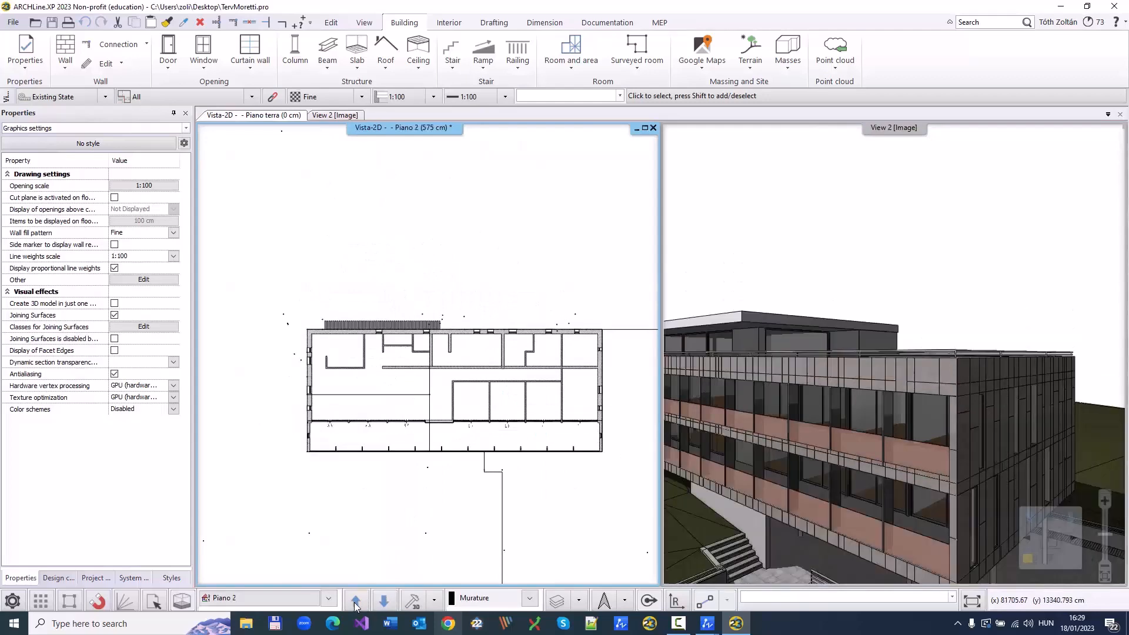
pyautogui.click(383, 599)
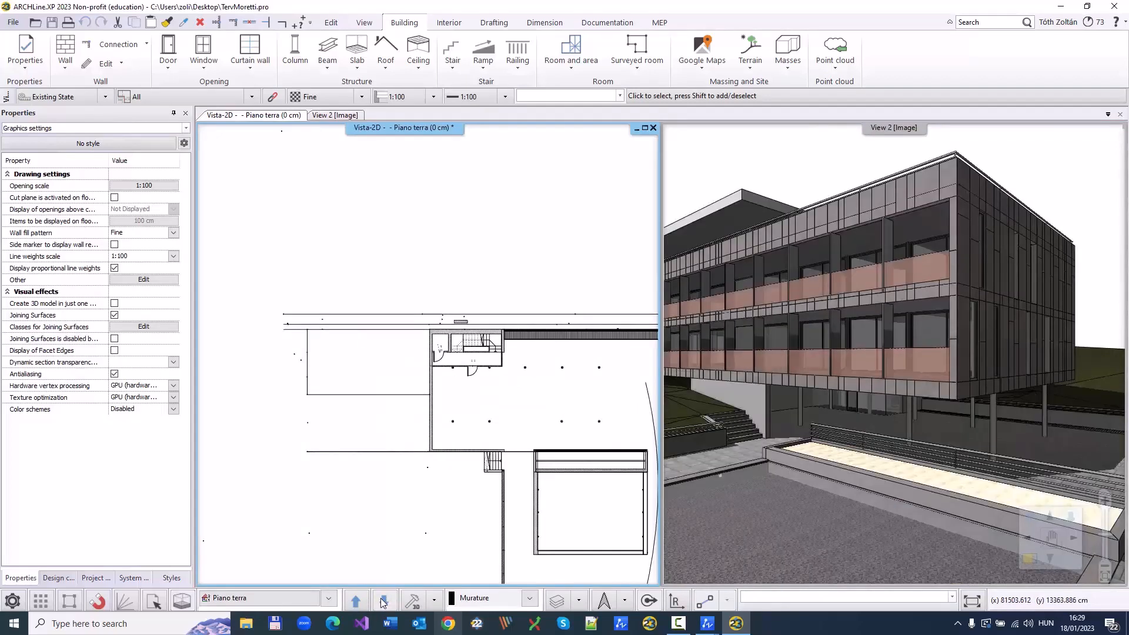
pyautogui.click(356, 600)
pyautogui.click(356, 599)
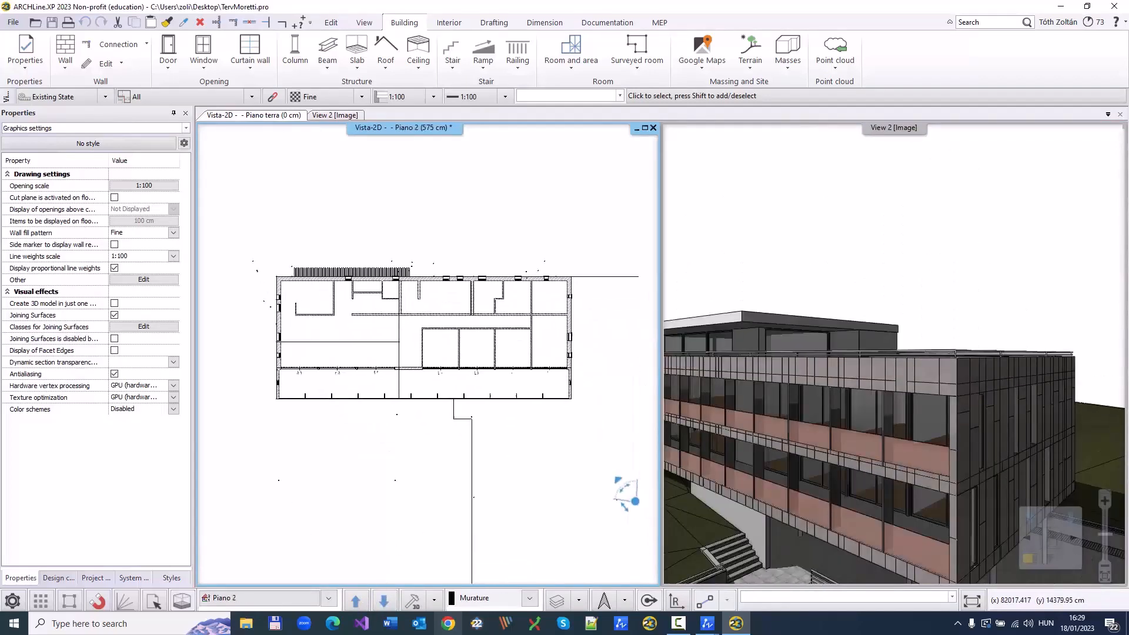
# Switch to ZWCAD and import the Piano 2 floor plan from ARCHLine.XP as a drawing
pyautogui.moveTo(708, 623)
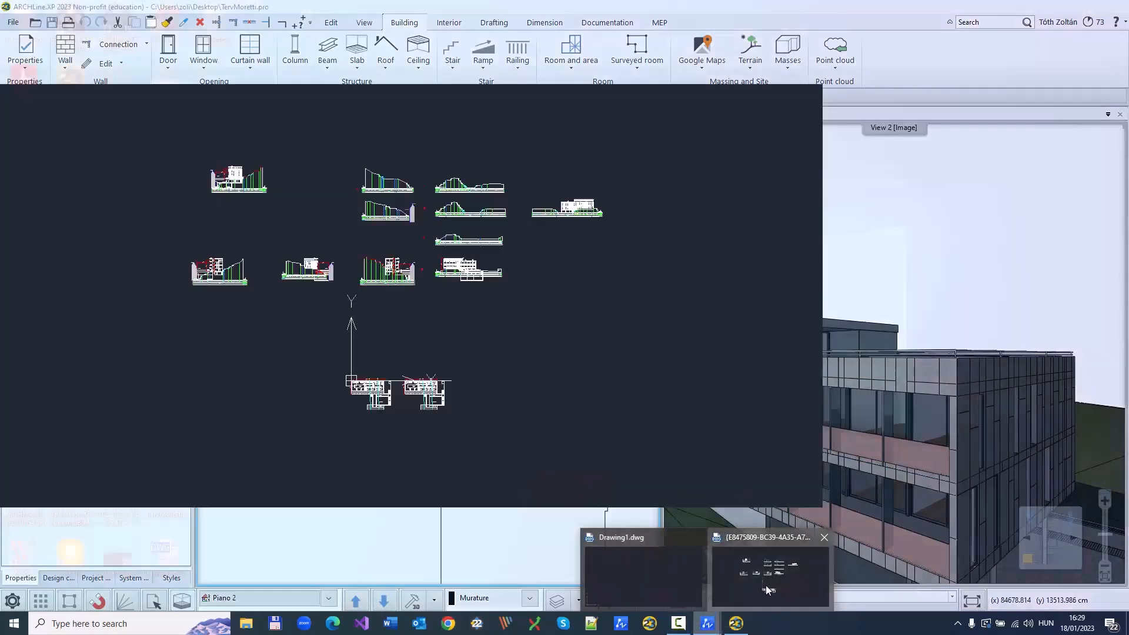
pyautogui.click(767, 590)
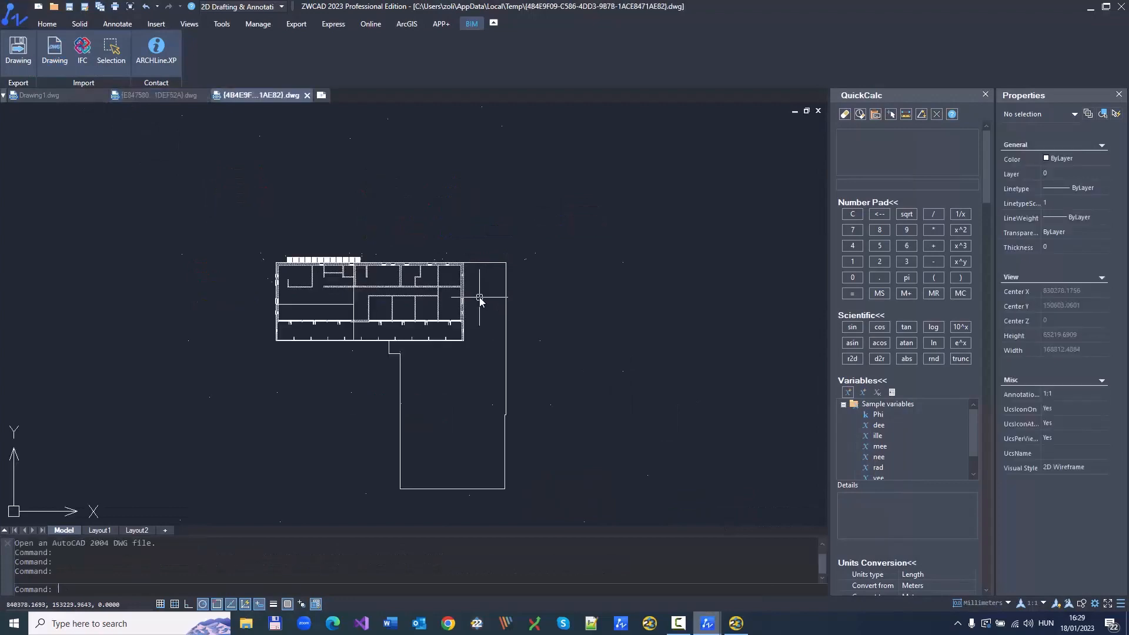
pyautogui.scroll(5, 404, 304)
pyautogui.scroll(-3, 532, 327)
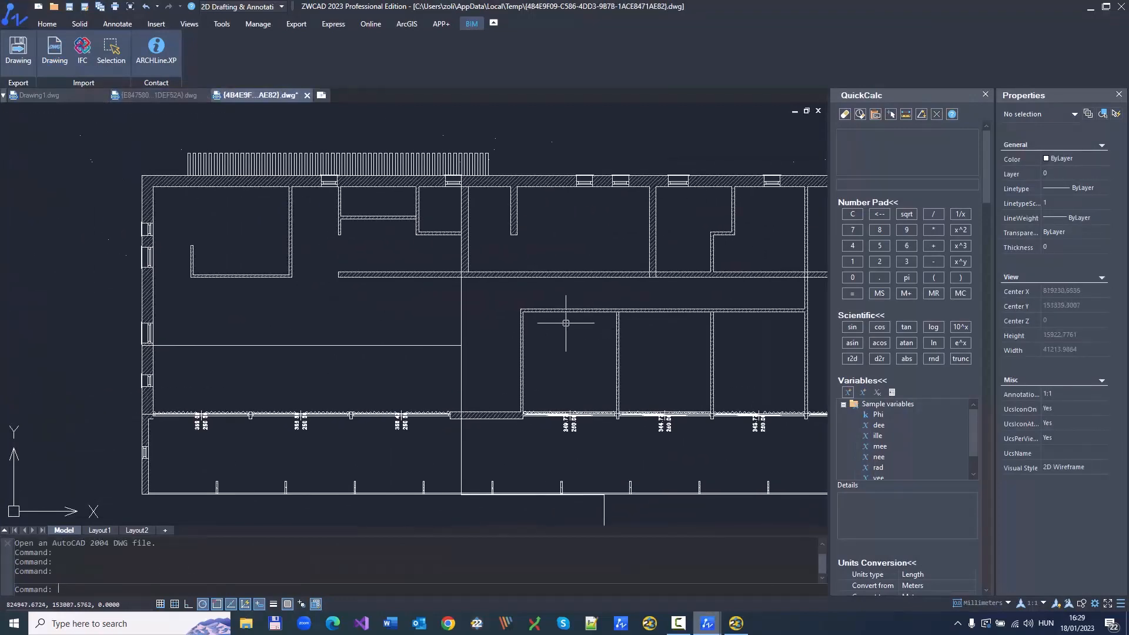
pyautogui.moveTo(571, 321); pyautogui.dragTo(279, 211, button='middle')
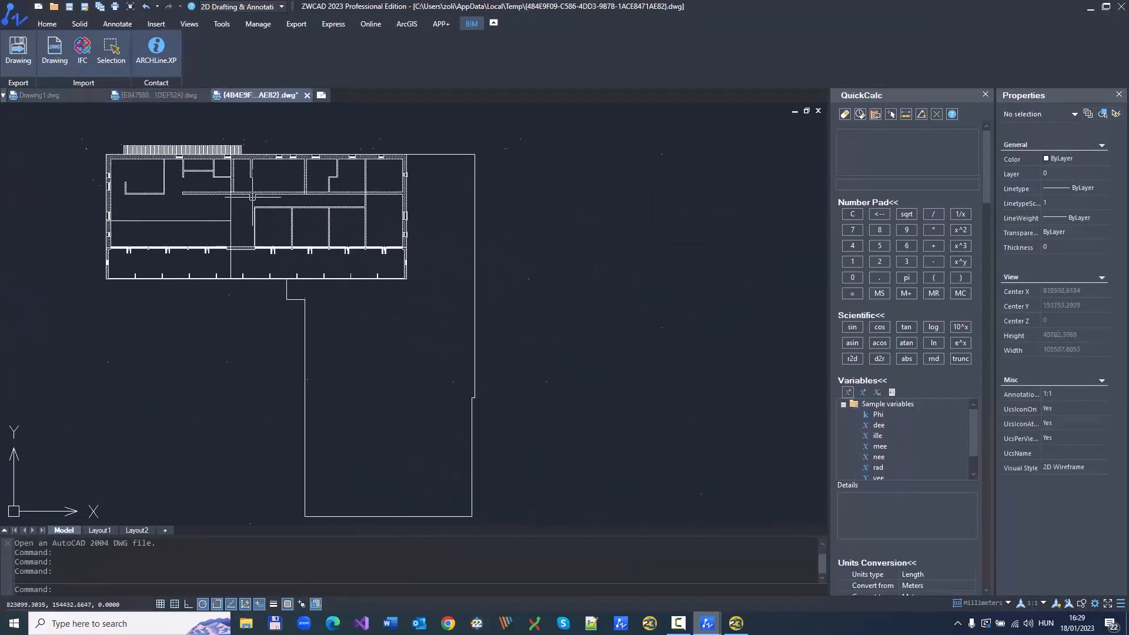
# Import the building model as IFC and show it in an oblique 3D view with the Gouraud visual style
pyautogui.click(82, 47)
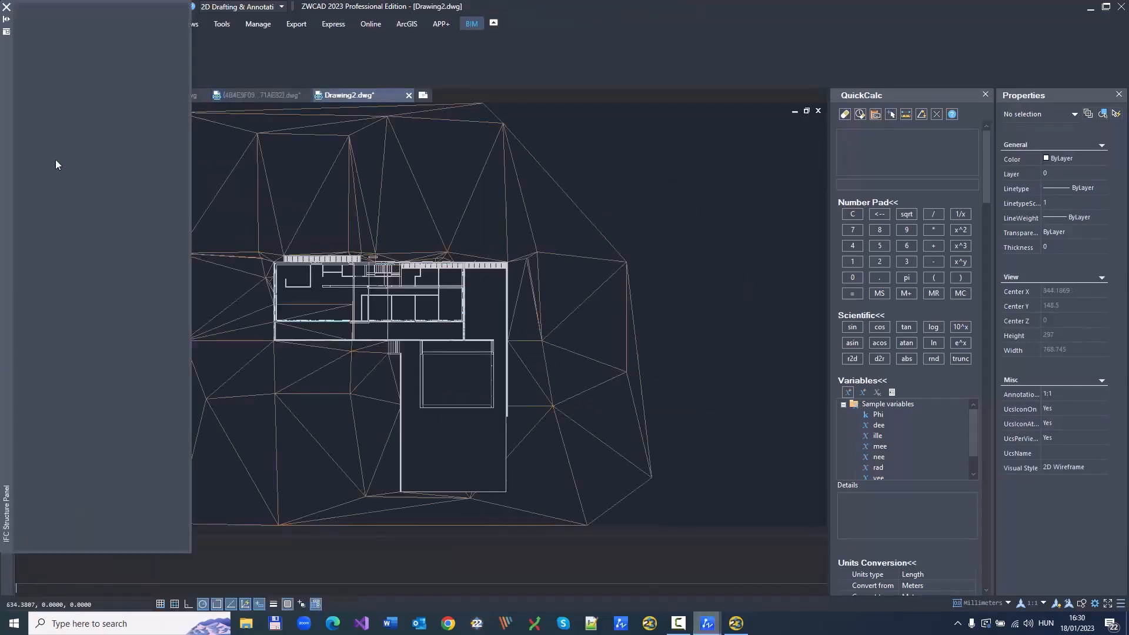
pyautogui.keyDown('shift'); pyautogui.moveTo(396, 217); pyautogui.dragTo(389, 84, button='middle'); pyautogui.keyUp('shift')
pyautogui.click(196, 22)
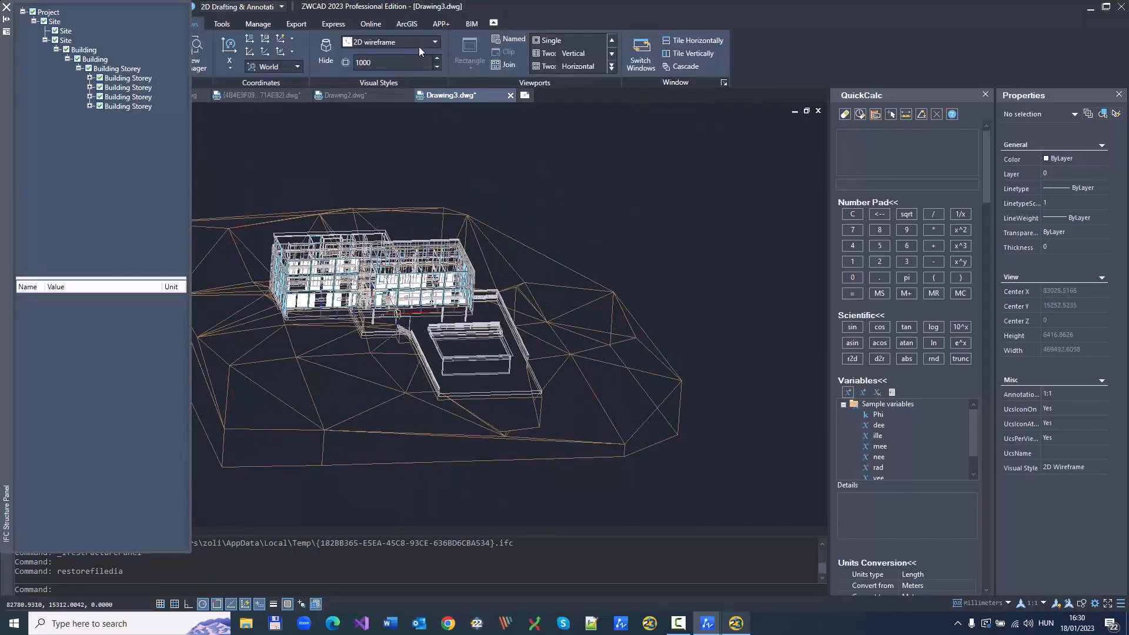
pyautogui.click(436, 45)
pyautogui.click(430, 113)
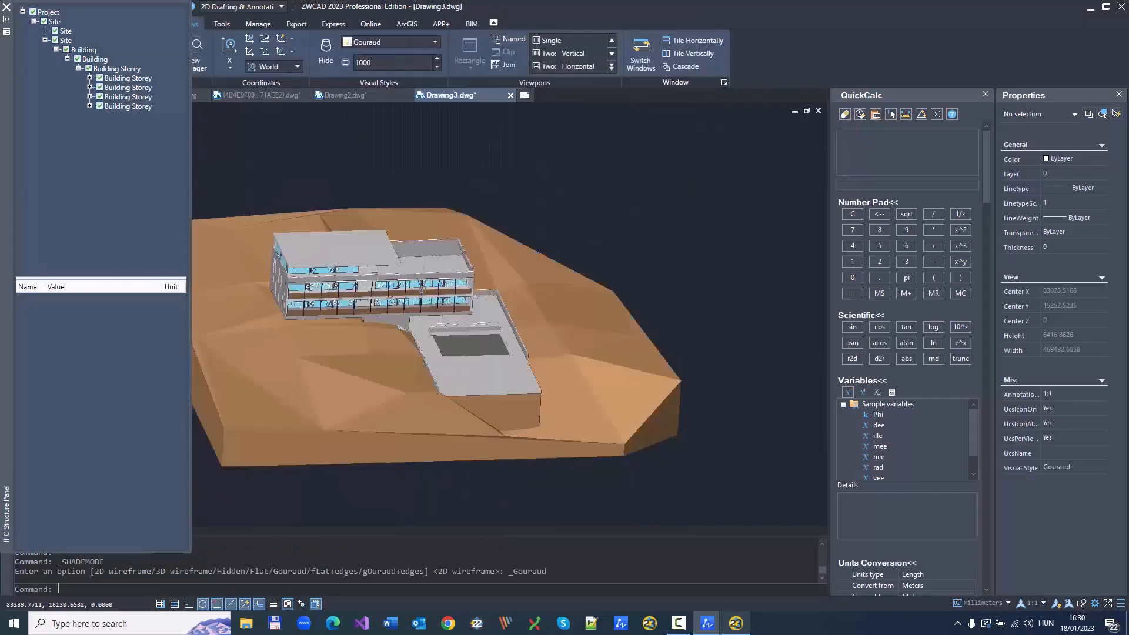
pyautogui.moveTo(415, 304); pyautogui.dragTo(515, 306, button='middle')
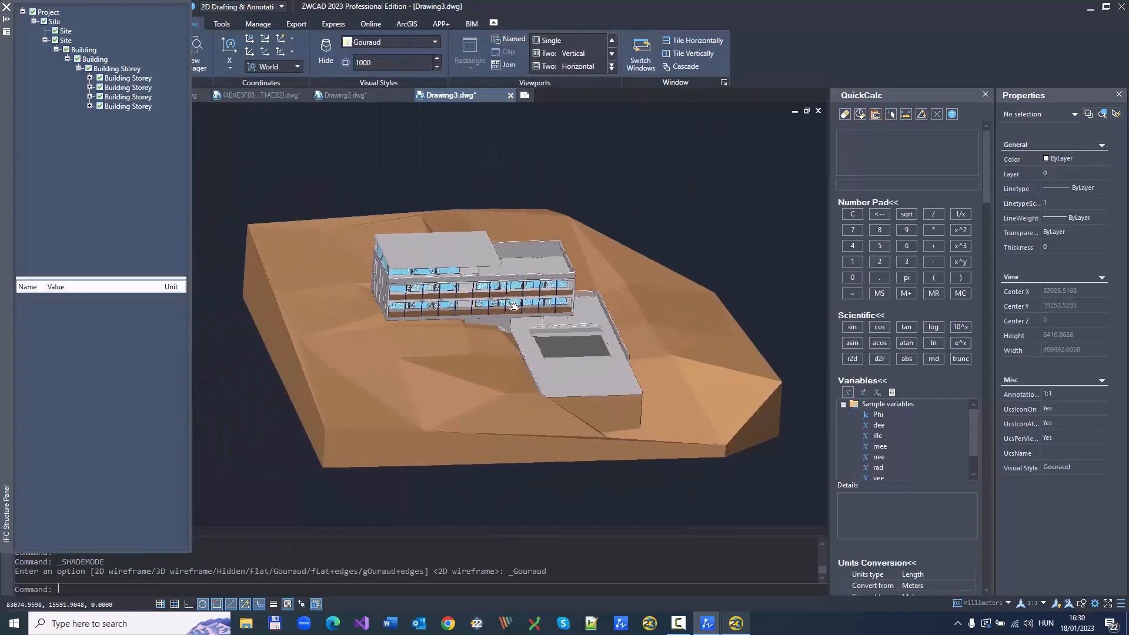
# Examine the individual standard walls of the Piano 1 storey and their properties in the IFC structure
pyautogui.click(90, 88)
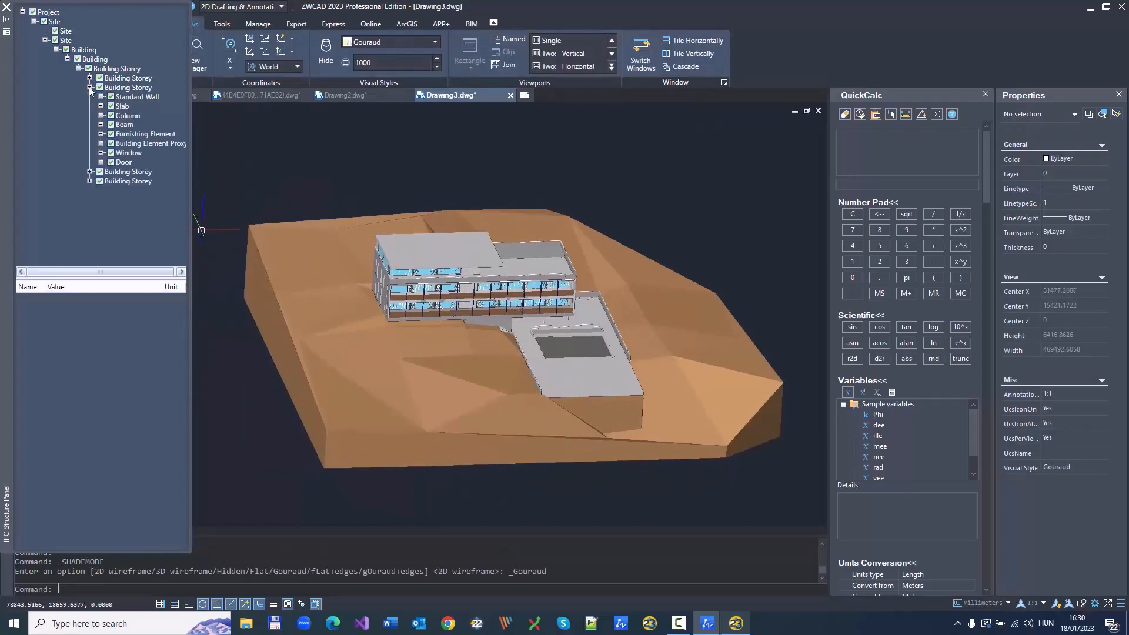
pyautogui.click(101, 97)
pyautogui.click(149, 107)
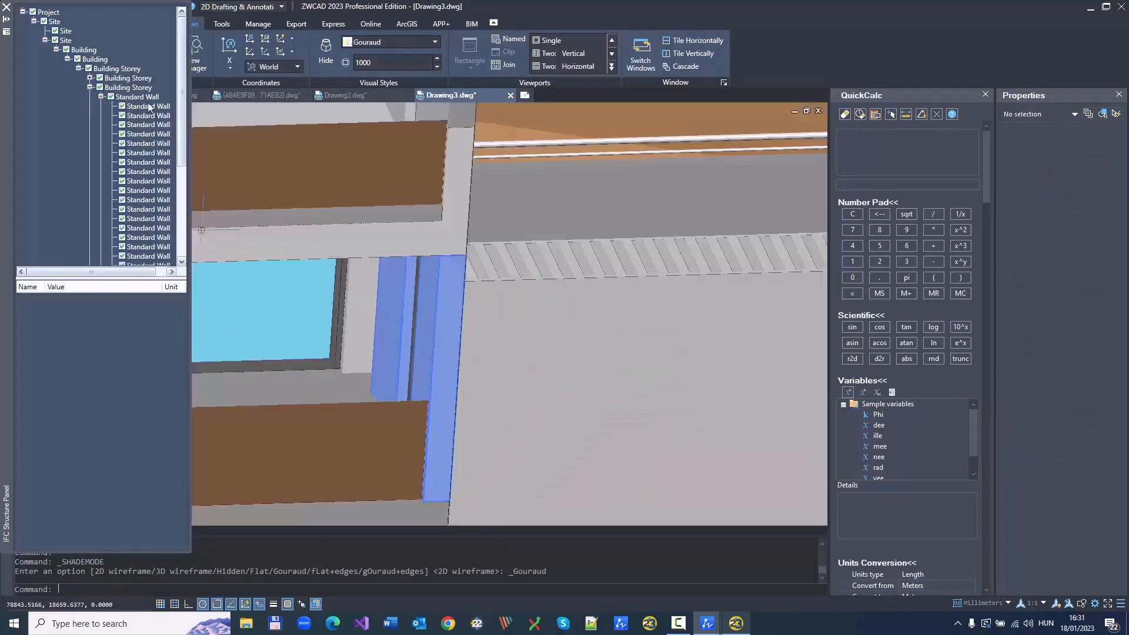
pyautogui.click(147, 116)
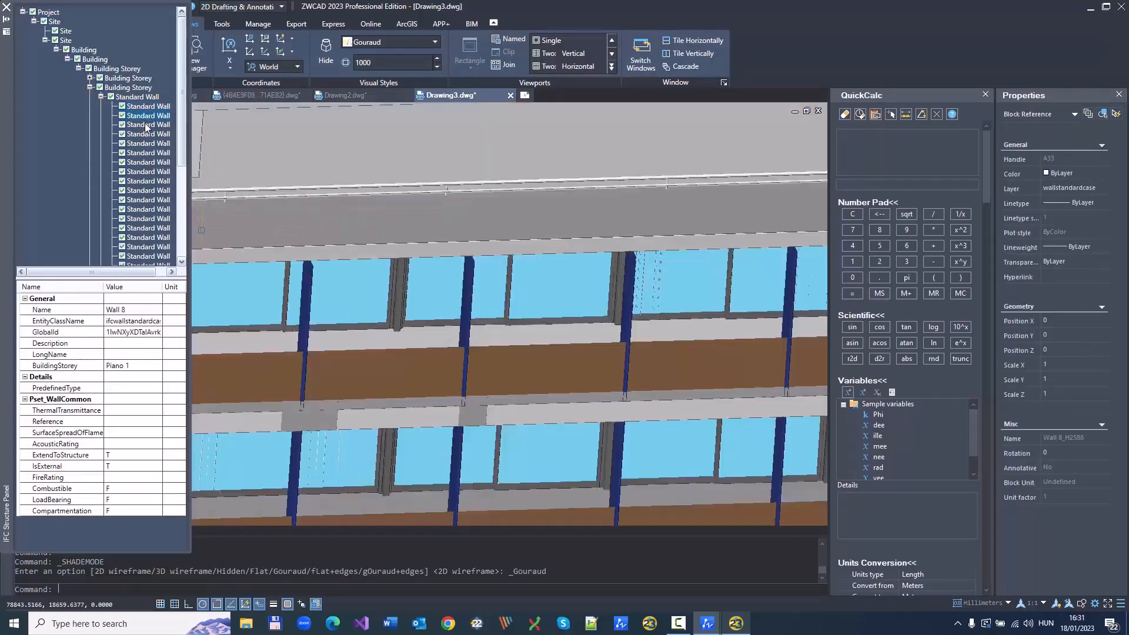
pyautogui.click(146, 125)
pyautogui.click(141, 145)
pyautogui.click(142, 160)
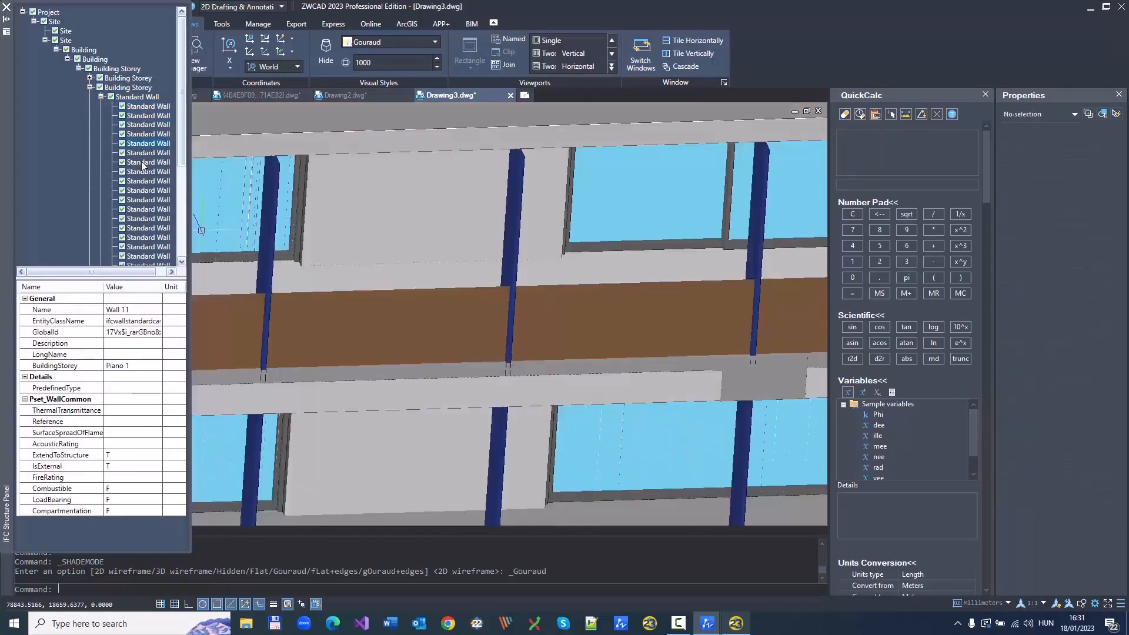
pyautogui.click(145, 172)
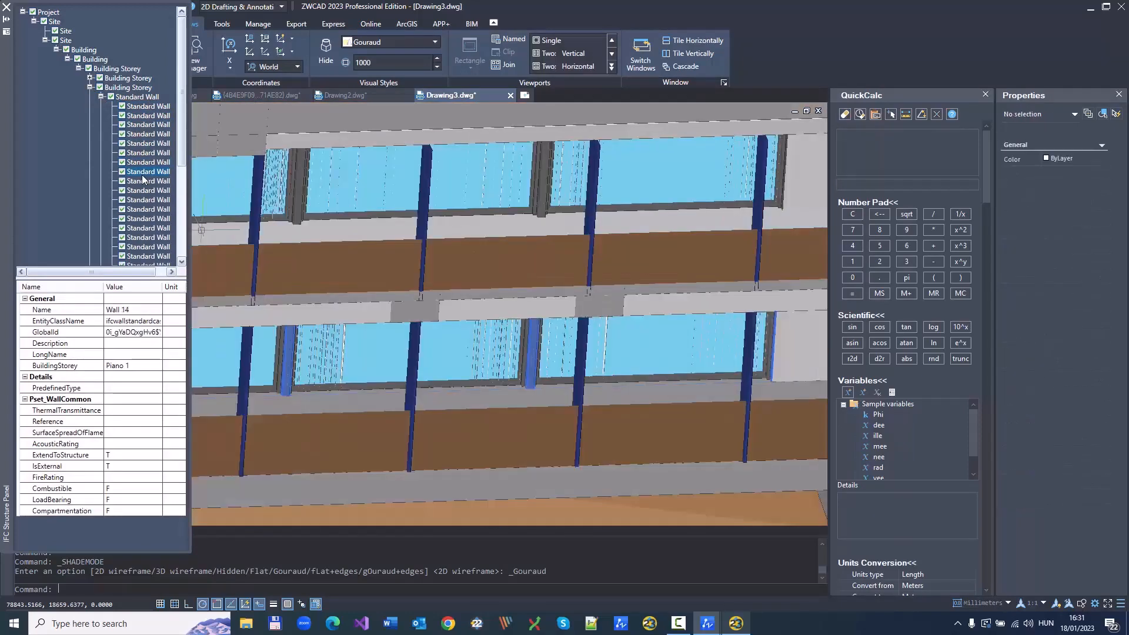
pyautogui.click(100, 98)
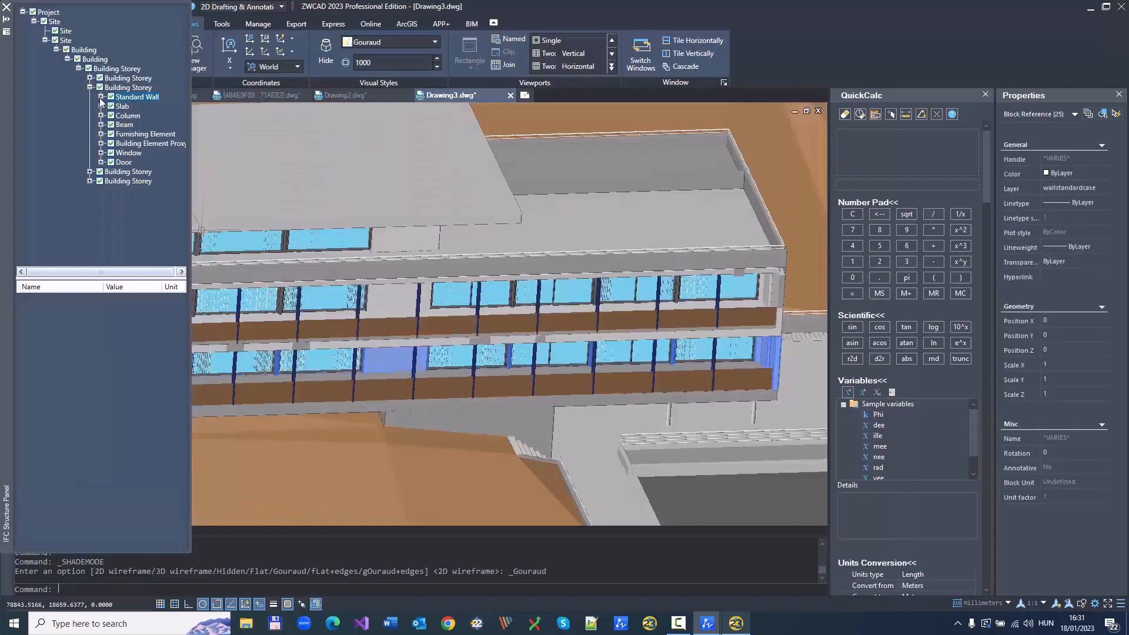
# Examine several windows of the Piano 1 storey and their properties in the IFC structure
pyautogui.click(101, 153)
pyautogui.click(141, 163)
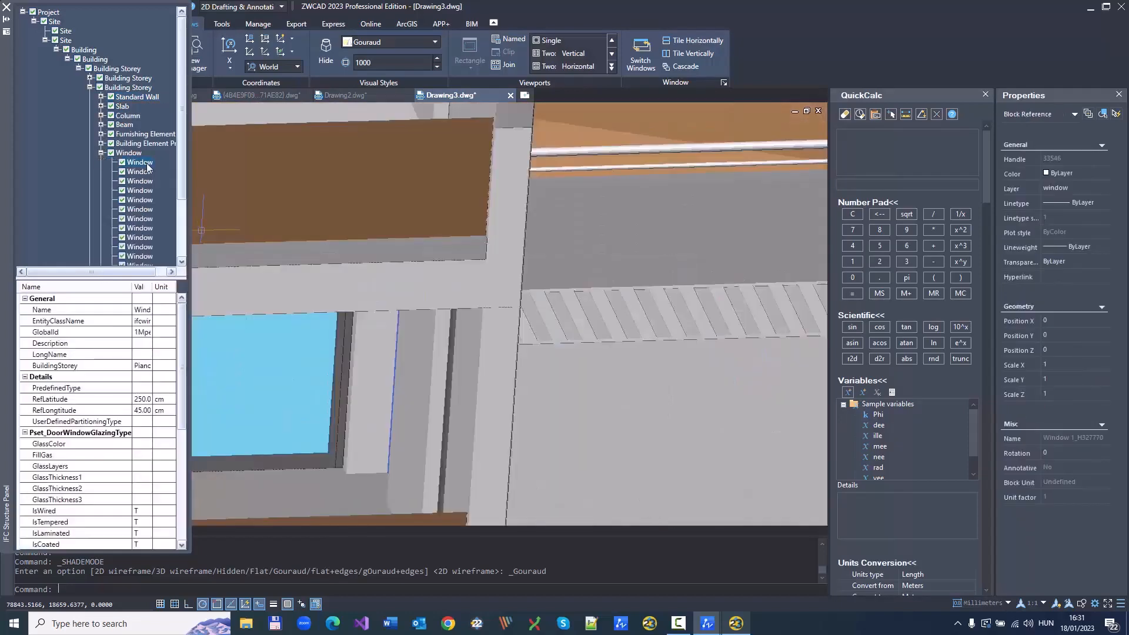
pyautogui.click(145, 180)
pyautogui.click(144, 200)
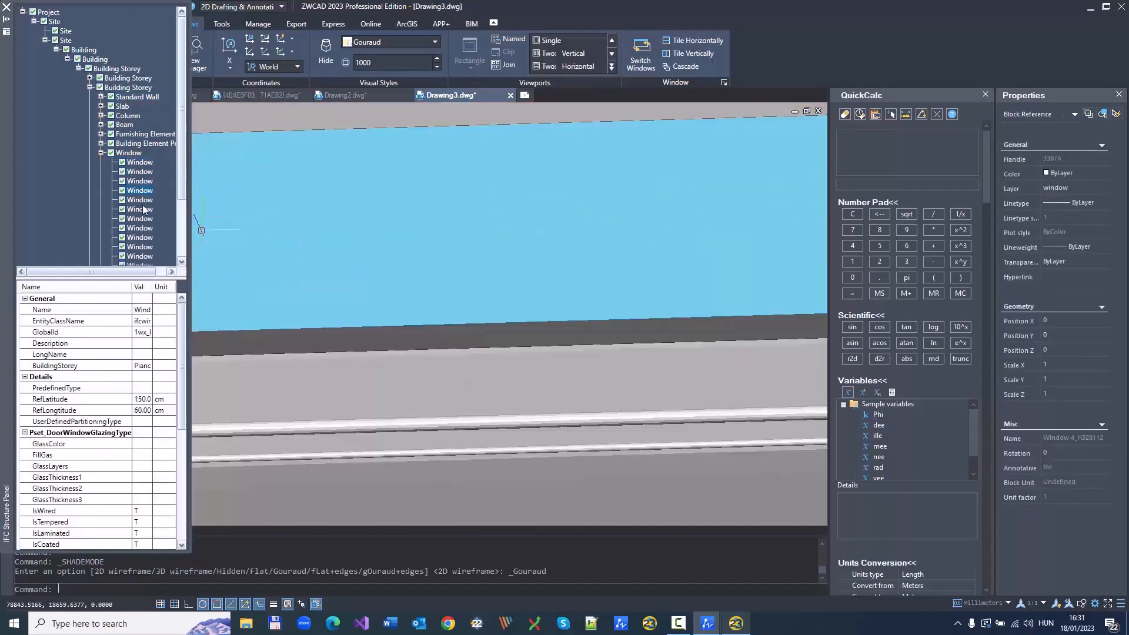
pyautogui.click(143, 210)
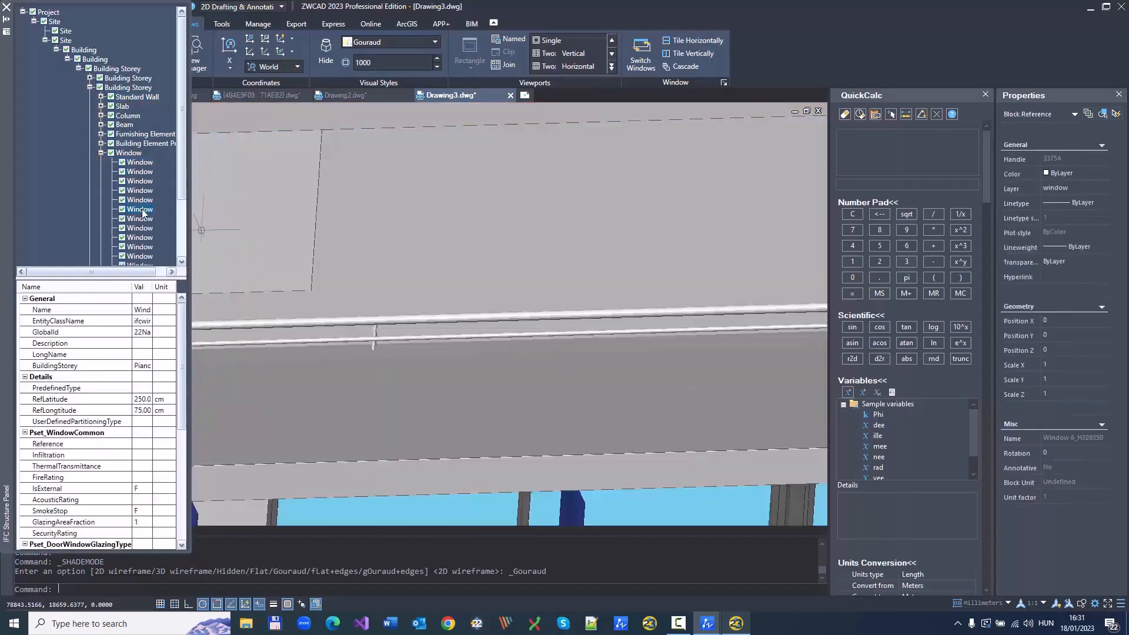
pyautogui.click(101, 154)
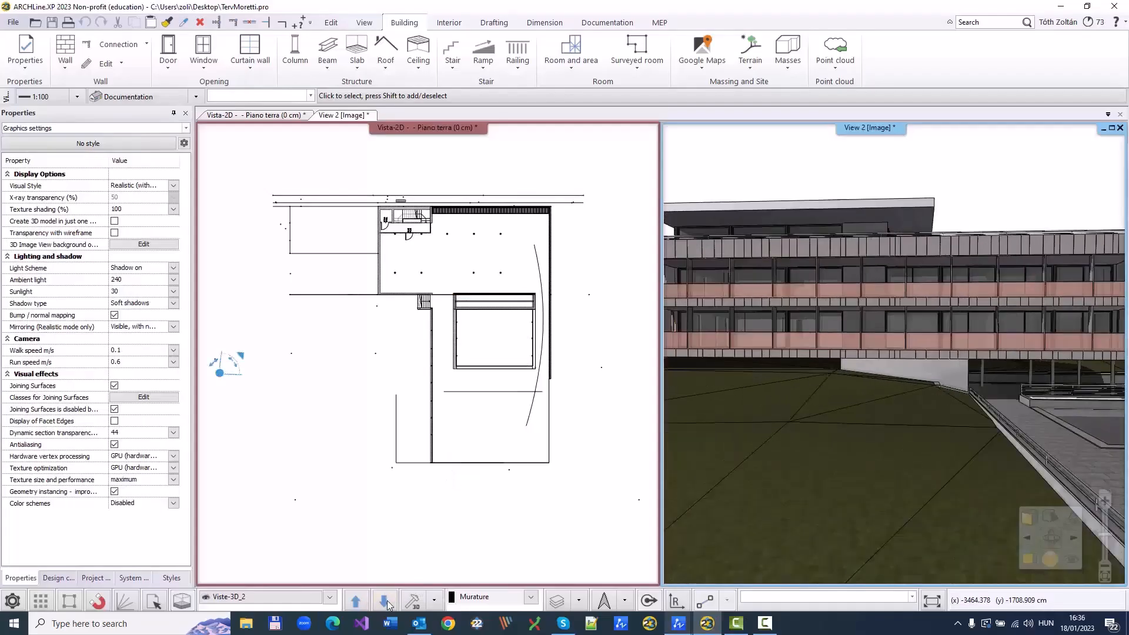
# In ARCHLine.XP, show the saved view Viste_1 and set its shadow simulation to 08:30 on 01 April
pyautogui.click(386, 601)
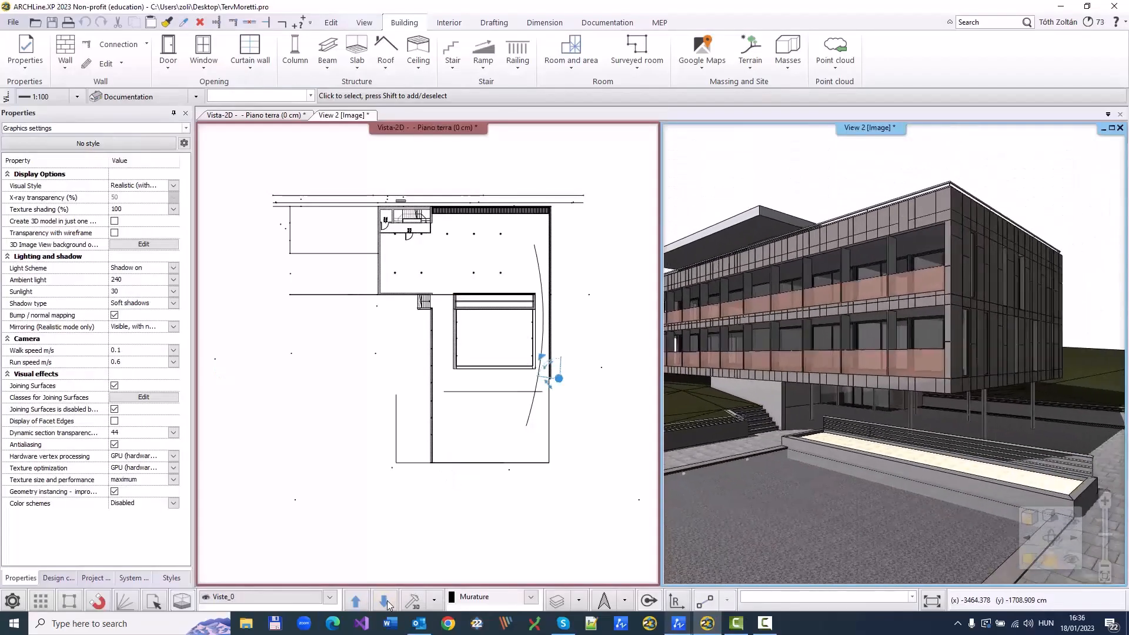
pyautogui.click(386, 601)
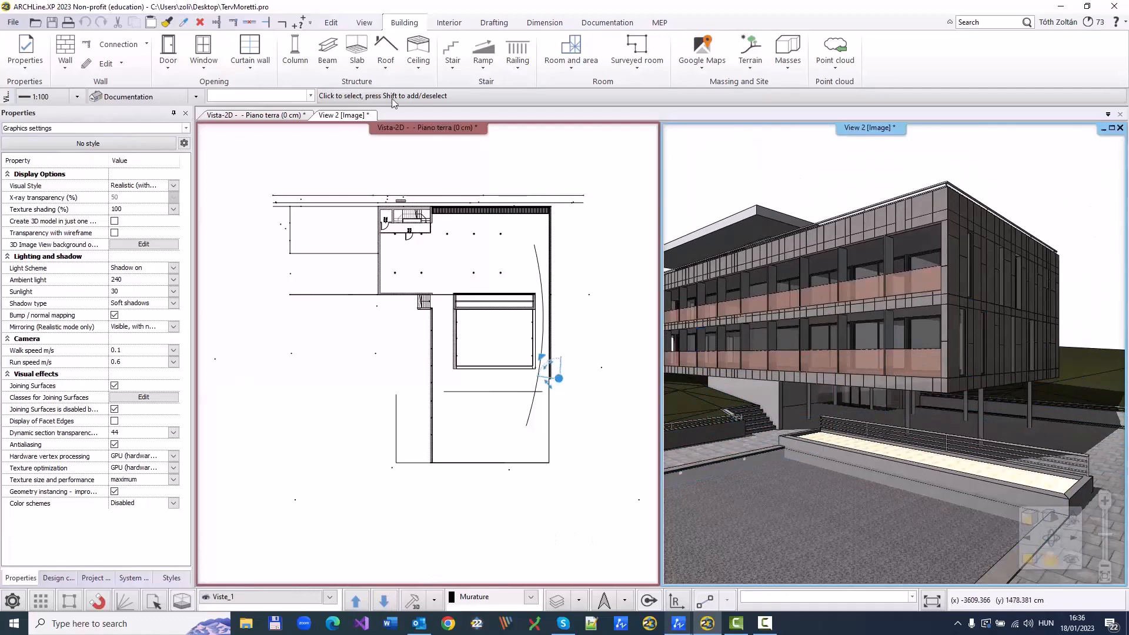
pyautogui.click(364, 22)
pyautogui.click(601, 68)
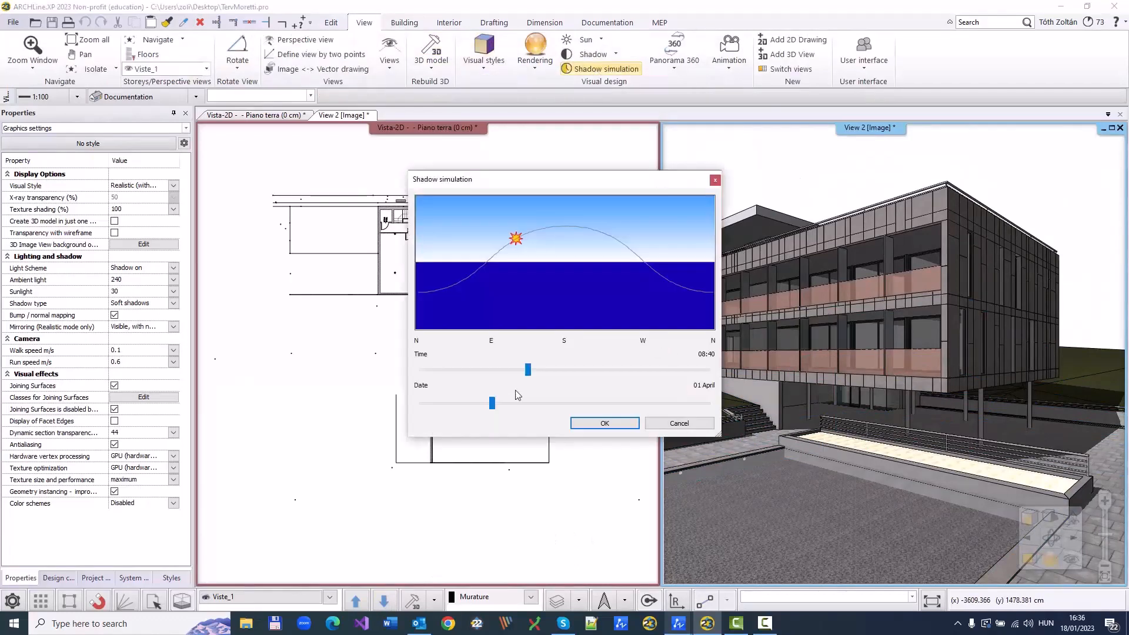
pyautogui.moveTo(529, 373)
pyautogui.mouseDown()
pyautogui.moveTo(505, 372)
pyautogui.moveTo(591, 375)
pyautogui.moveTo(528, 386)
pyautogui.mouseUp()
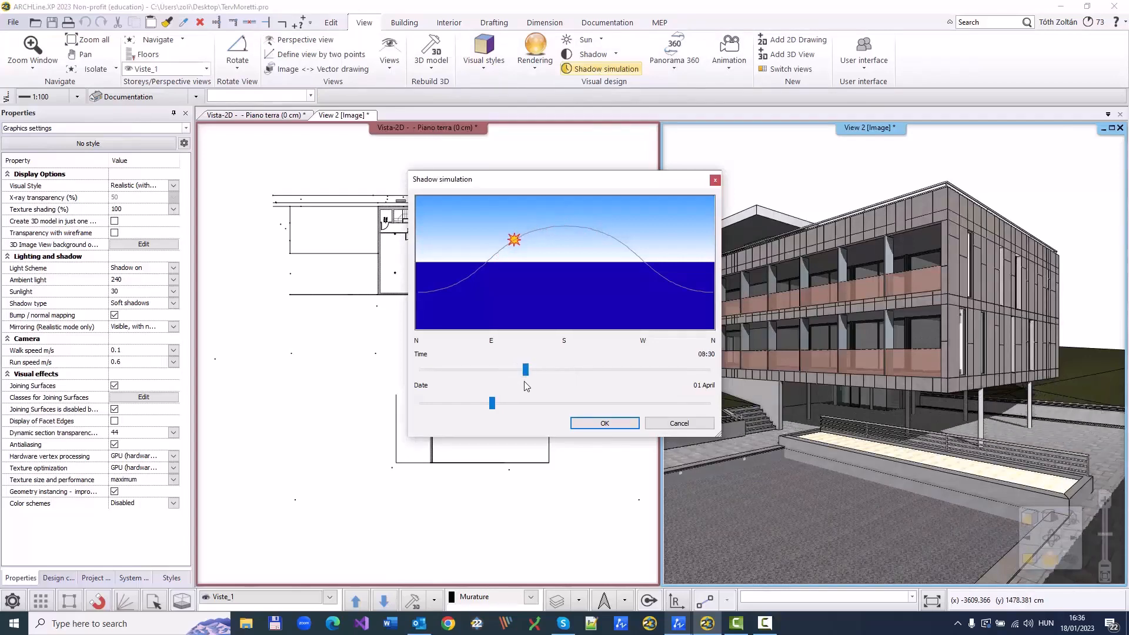
pyautogui.click(605, 424)
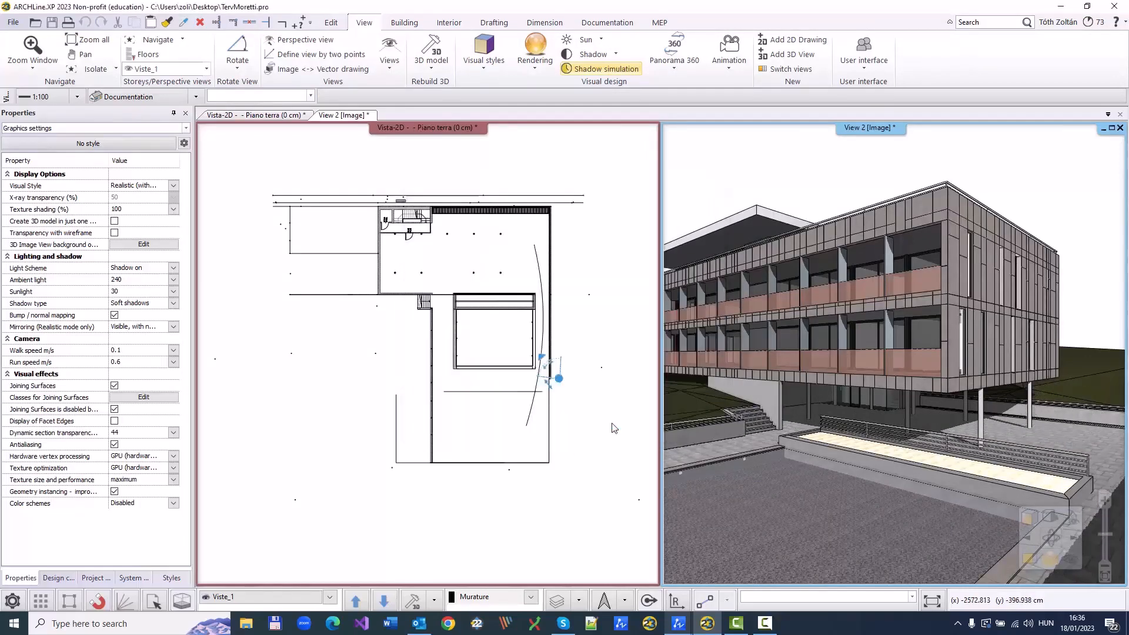
# Render the view as a standalone photorealistic rendering at 1280x720 (Widescreen 16:9 - HD) with the Q1 sun lighting preset
pyautogui.click(1048, 562)
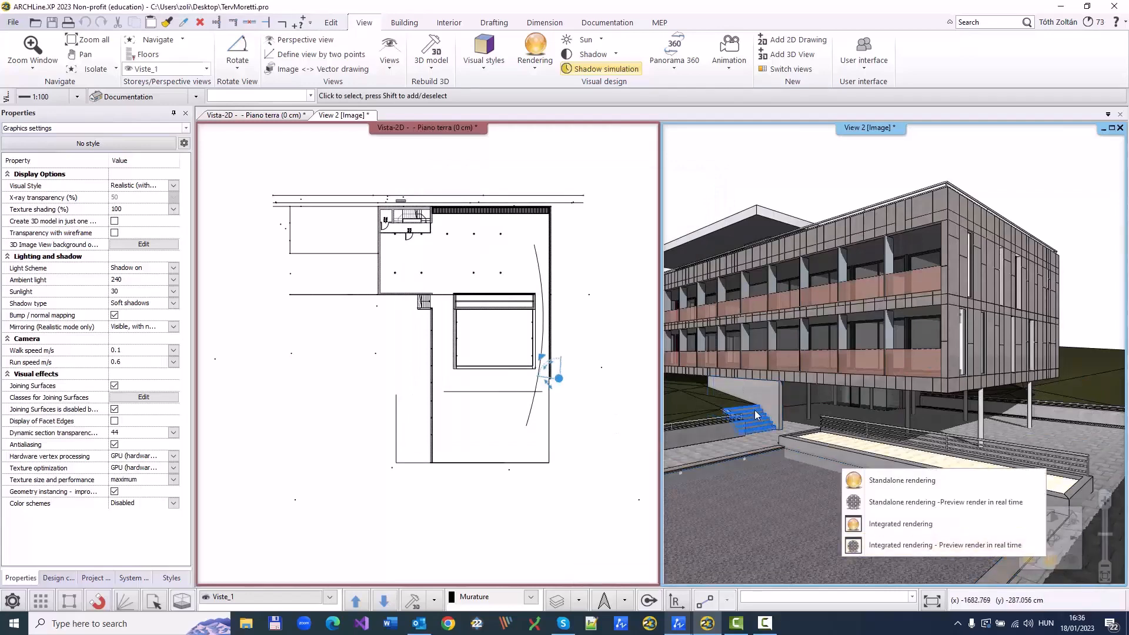
pyautogui.click(904, 477)
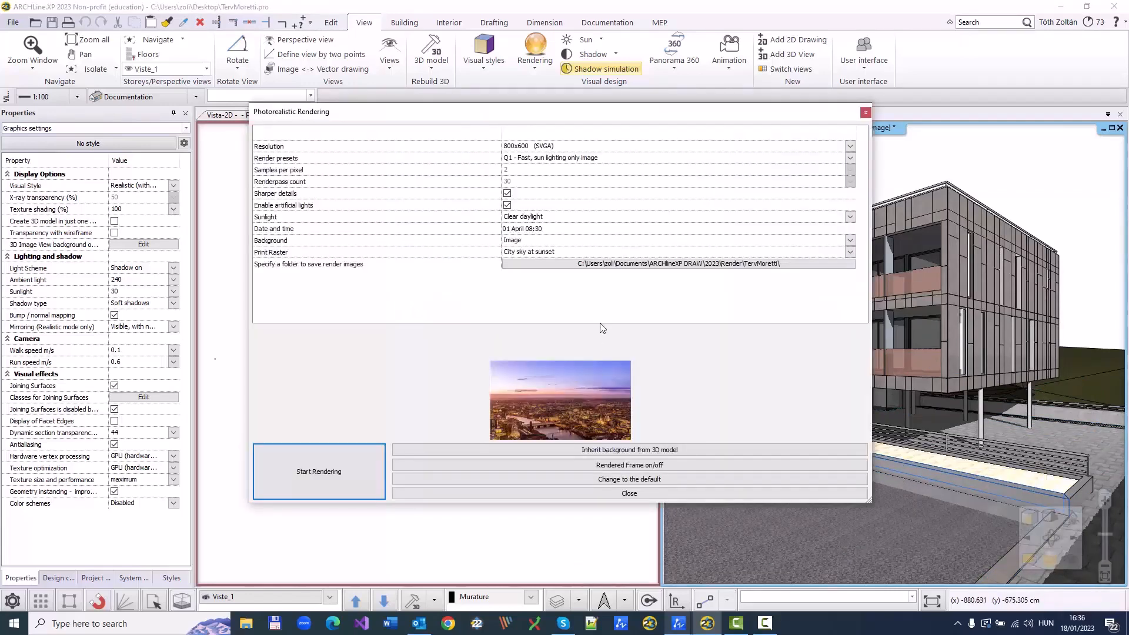
pyautogui.click(850, 146)
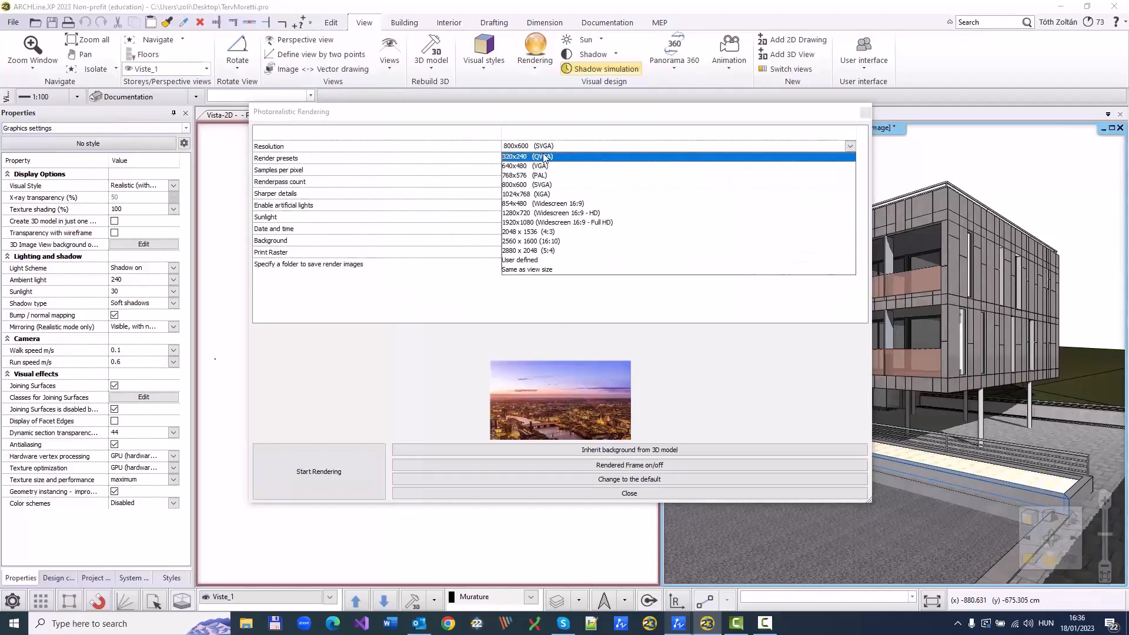
pyautogui.click(529, 190)
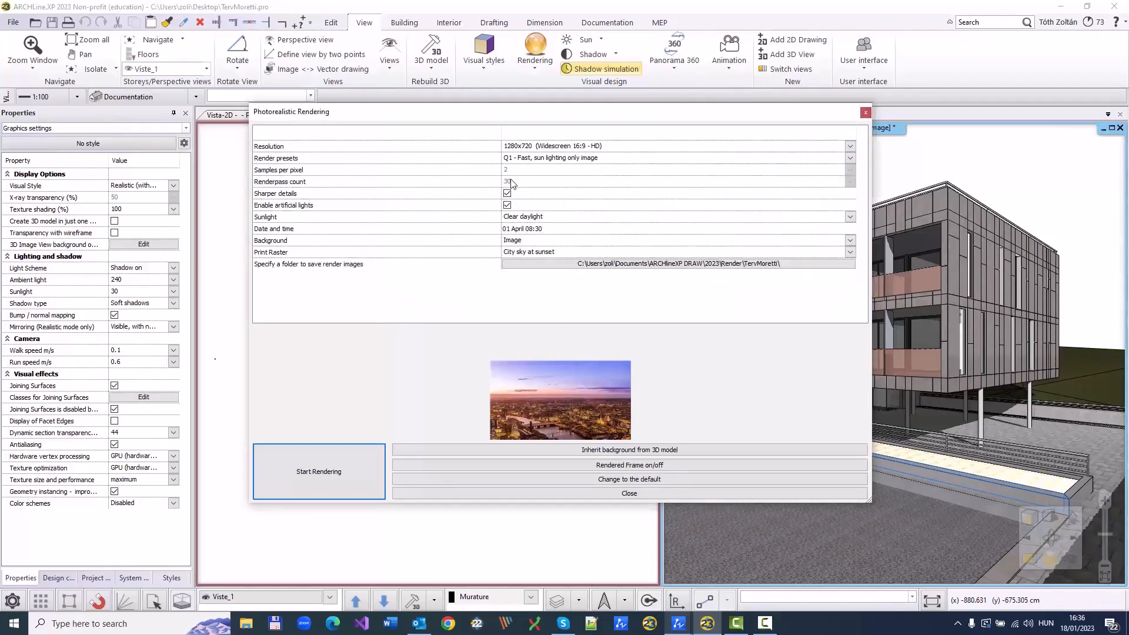
pyautogui.click(316, 478)
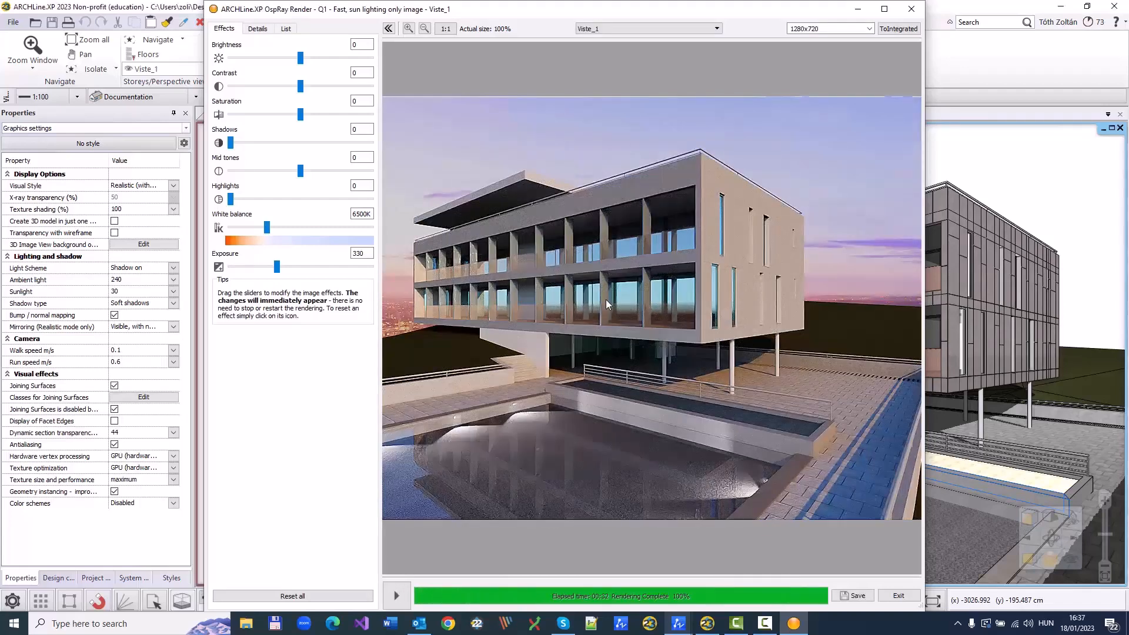
# Switch the finished rendering to the integrated window and tile it with the 3D view and floor plan, making the 3D view active
pyautogui.moveTo(622, 296); pyautogui.dragTo(644, 353)
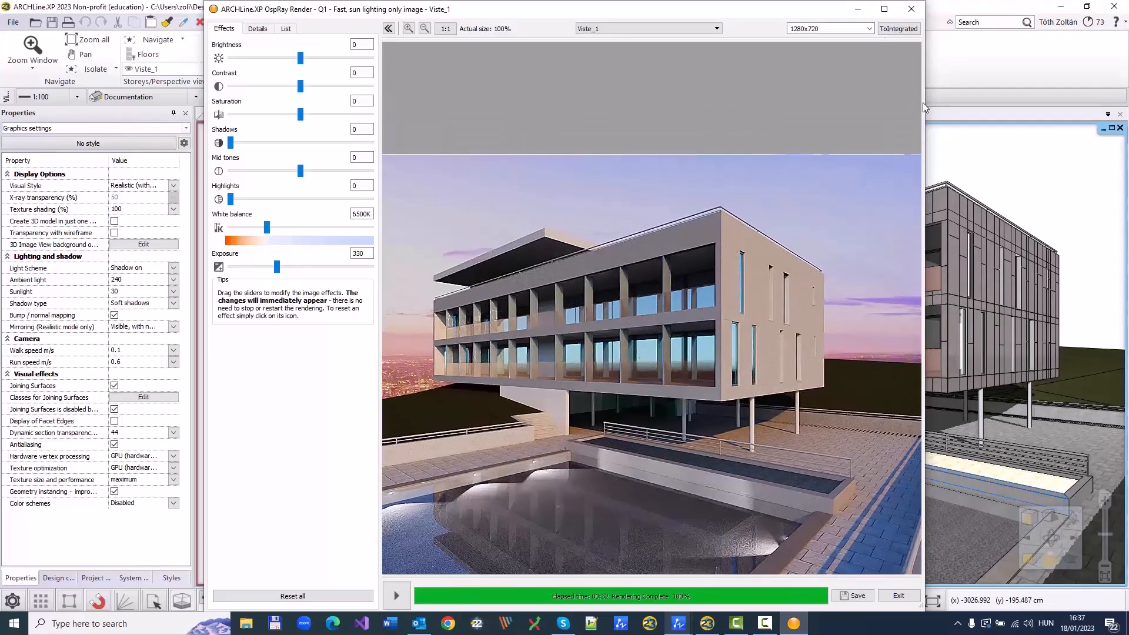
pyautogui.moveTo(921, 104); pyautogui.dragTo(1092, 106)
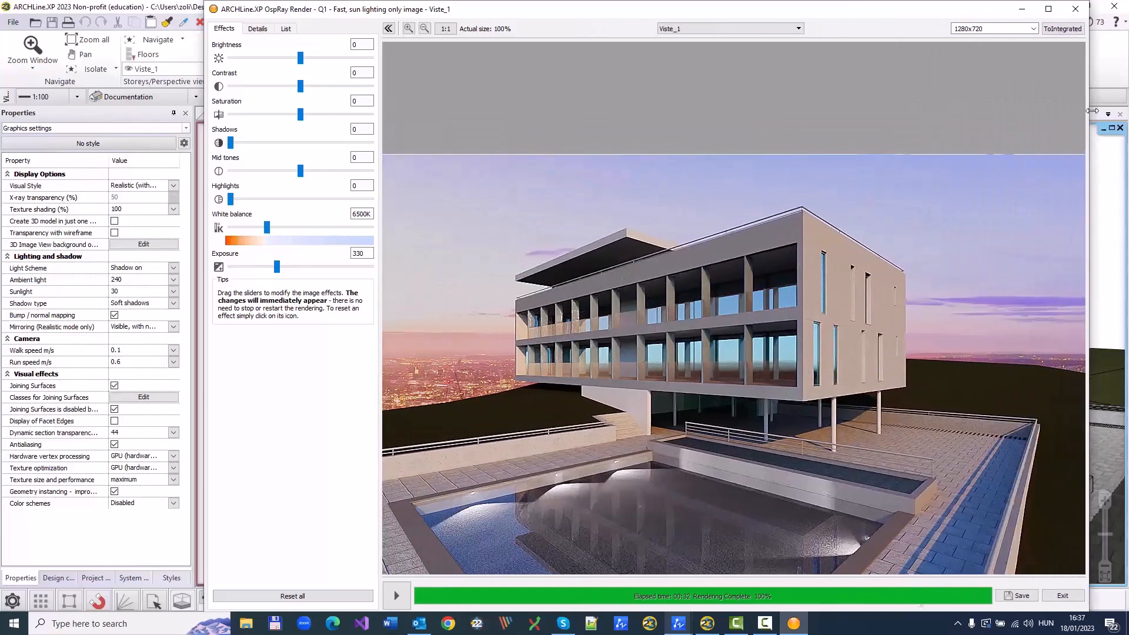
pyautogui.moveTo(878, 268); pyautogui.dragTo(877, 180)
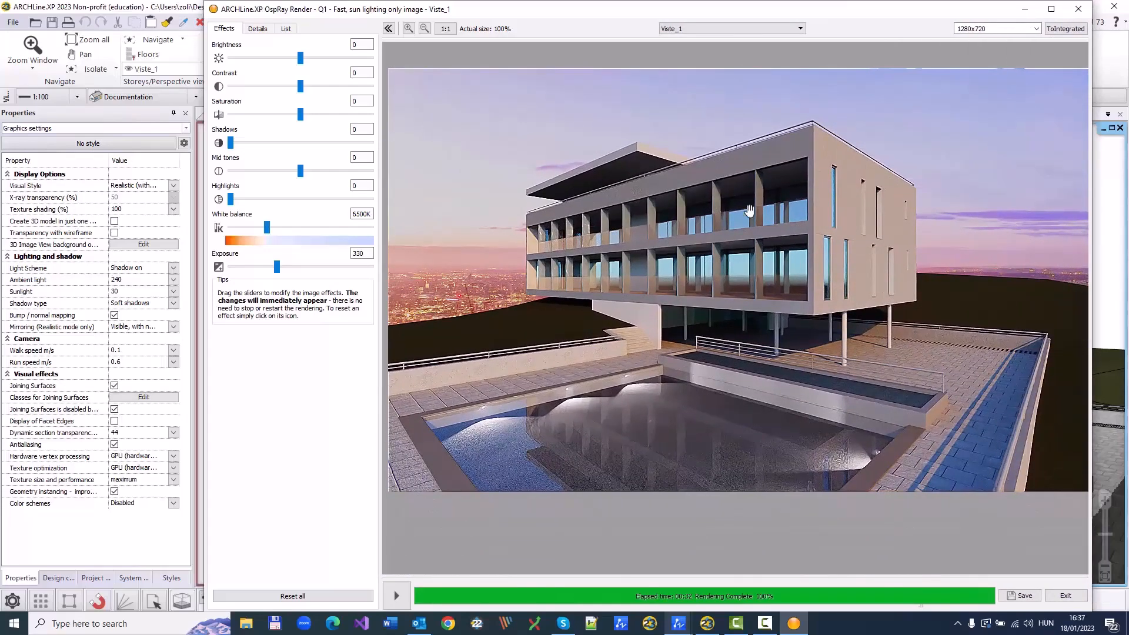
pyautogui.scroll(3, 749, 211)
pyautogui.scroll(-3, 798, 247)
pyautogui.click(1065, 29)
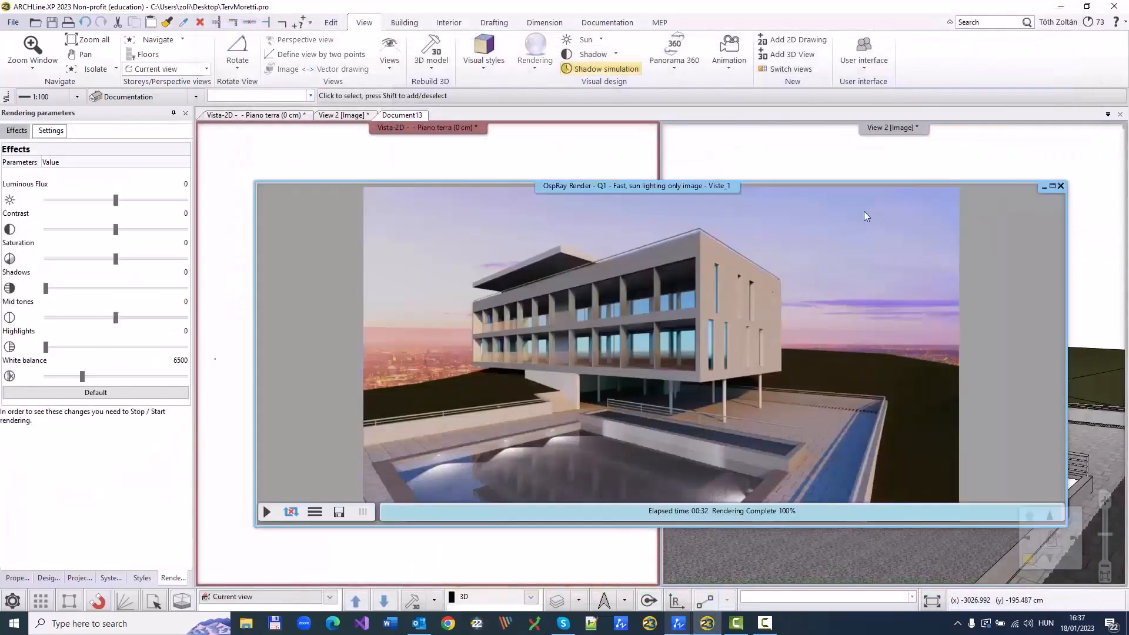
pyautogui.click(1029, 558)
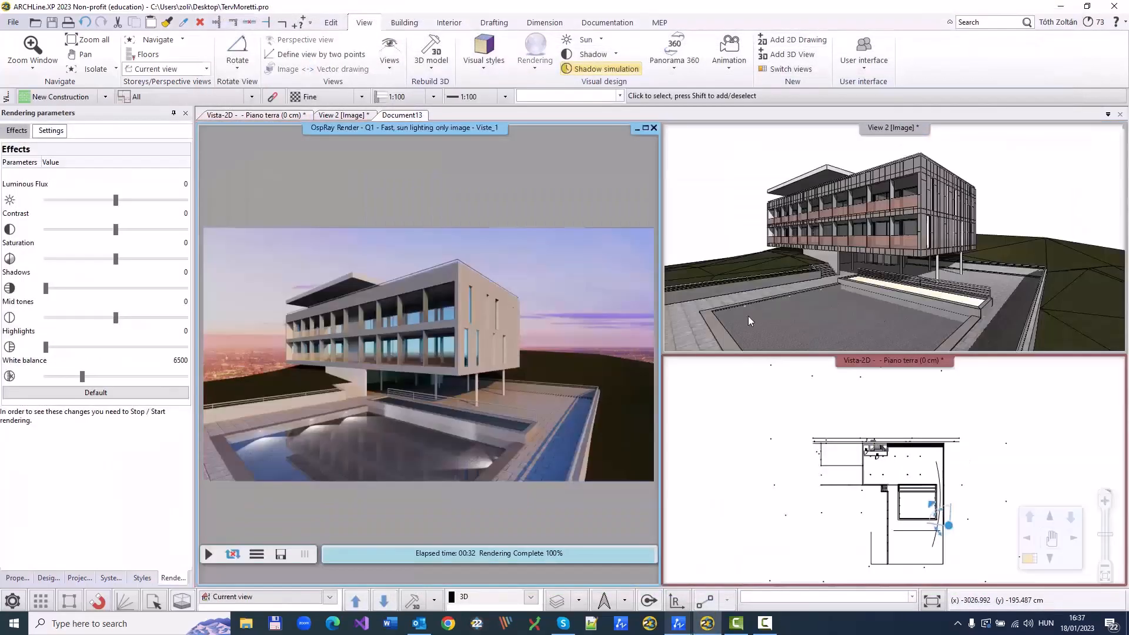
pyautogui.click(824, 301)
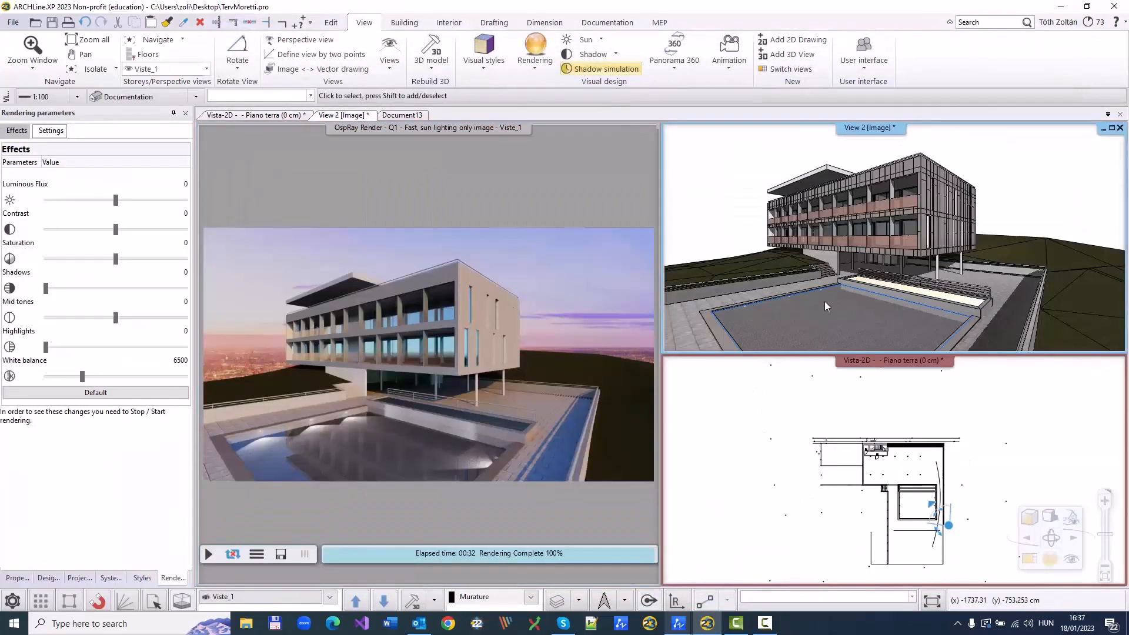